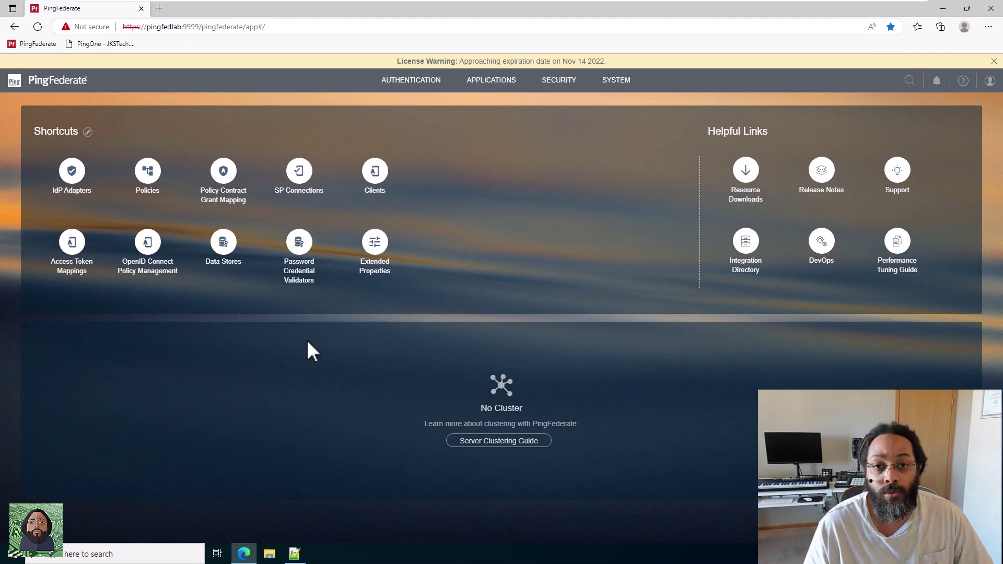
Open the IAMShowcase SP connection via Applications > SP Connections and review its Attribute Contract Fulfillment summary.
click(493, 85)
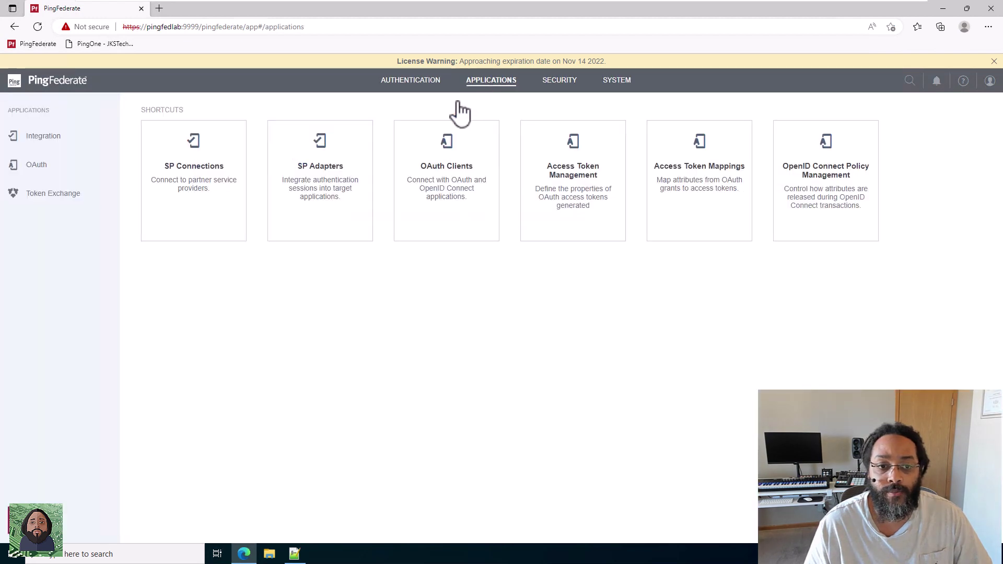
click(205, 199)
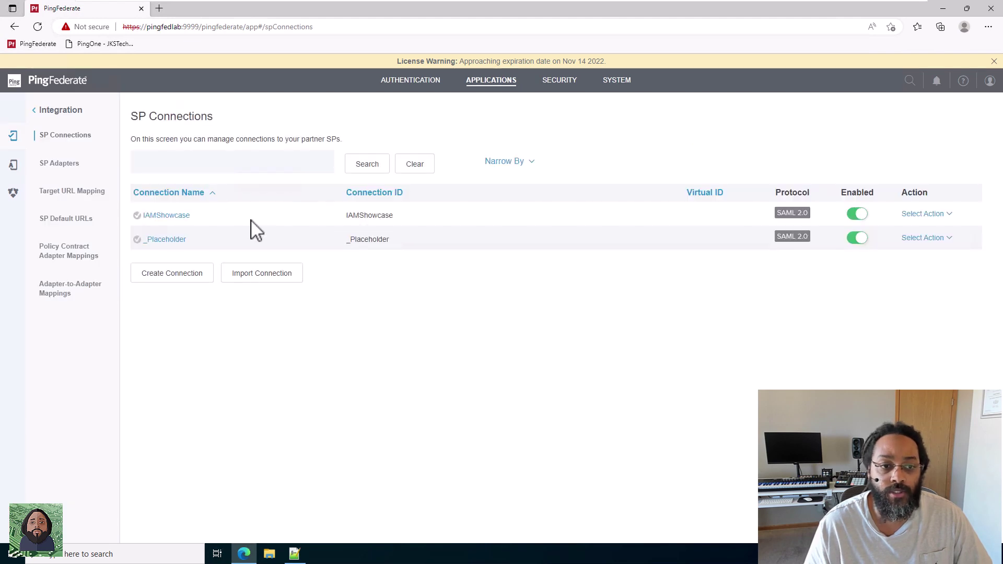
click(182, 217)
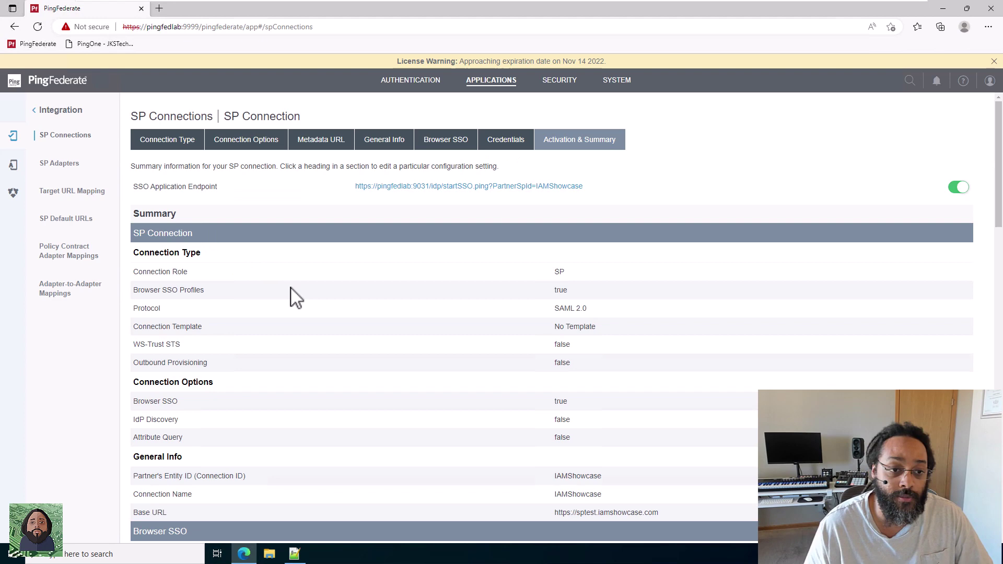
scroll(368, 340, down, 8)
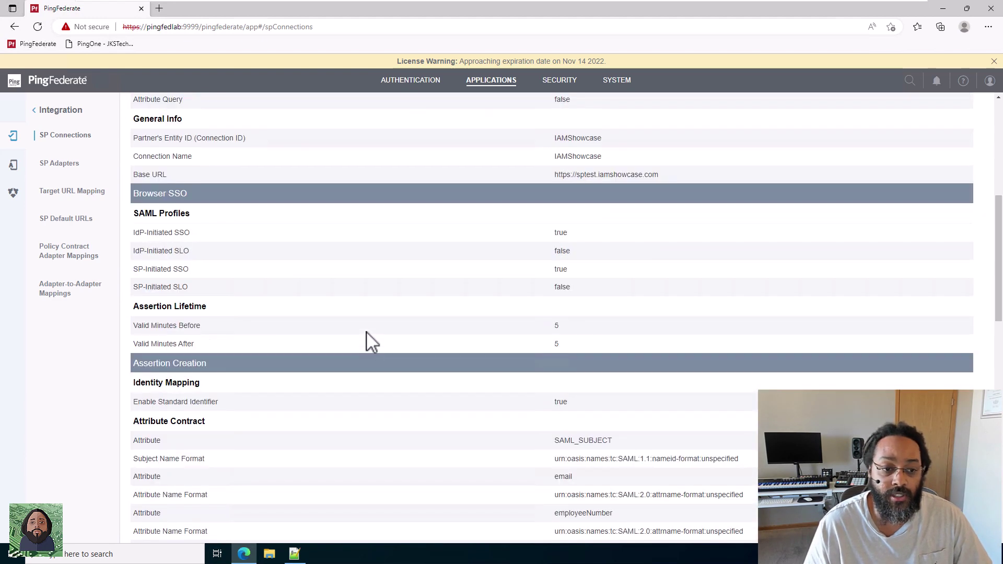
scroll(367, 340, down, 7)
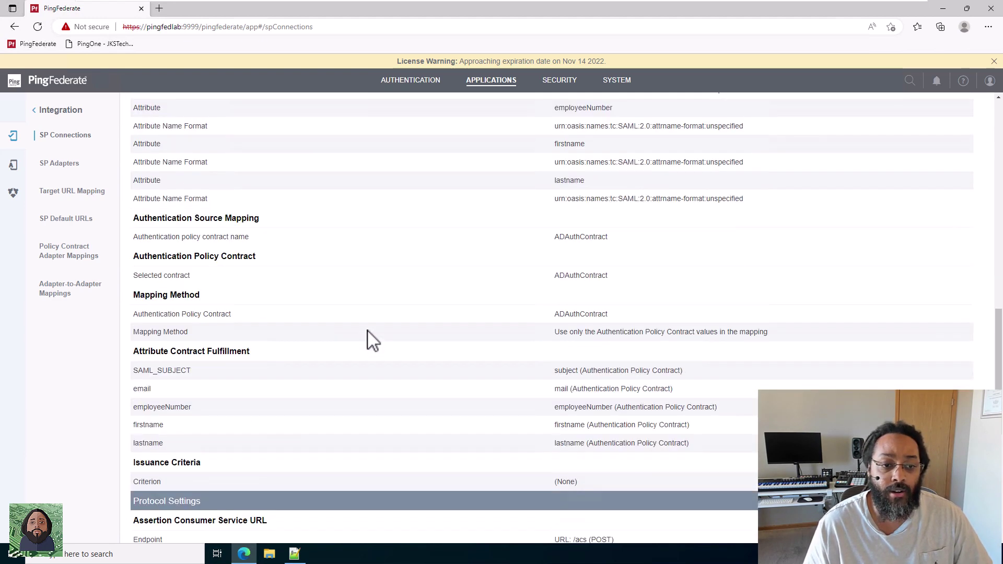
scroll(367, 340, up, 15)
scroll(376, 370, down, 8)
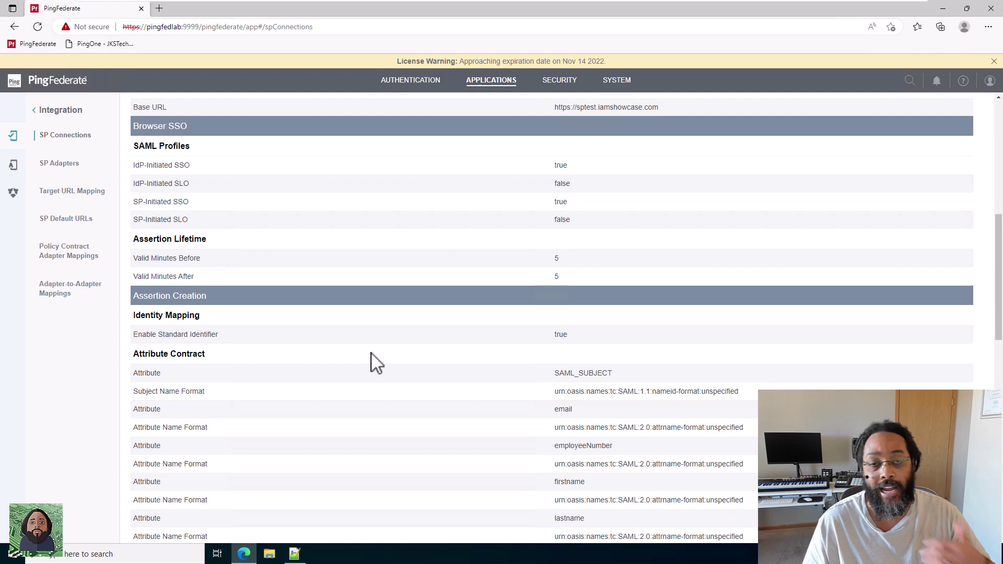
scroll(377, 363, down, 4)
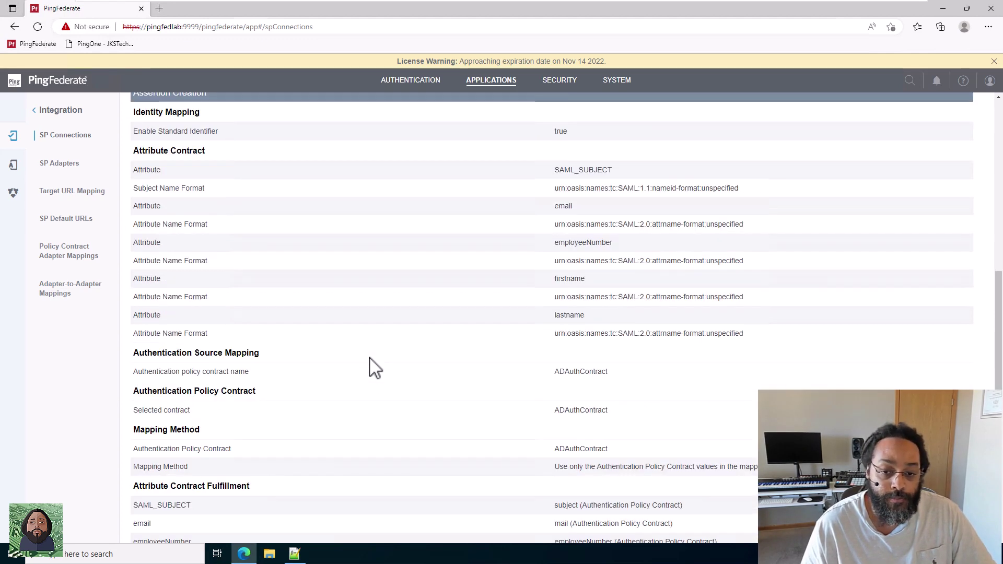
scroll(375, 367, down, 4)
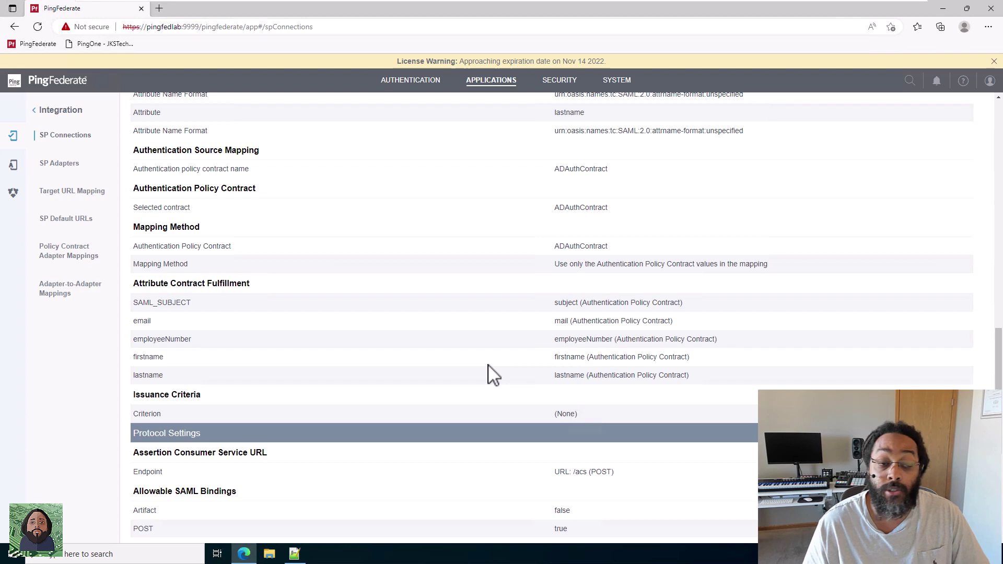
scroll(308, 326, up, 15)
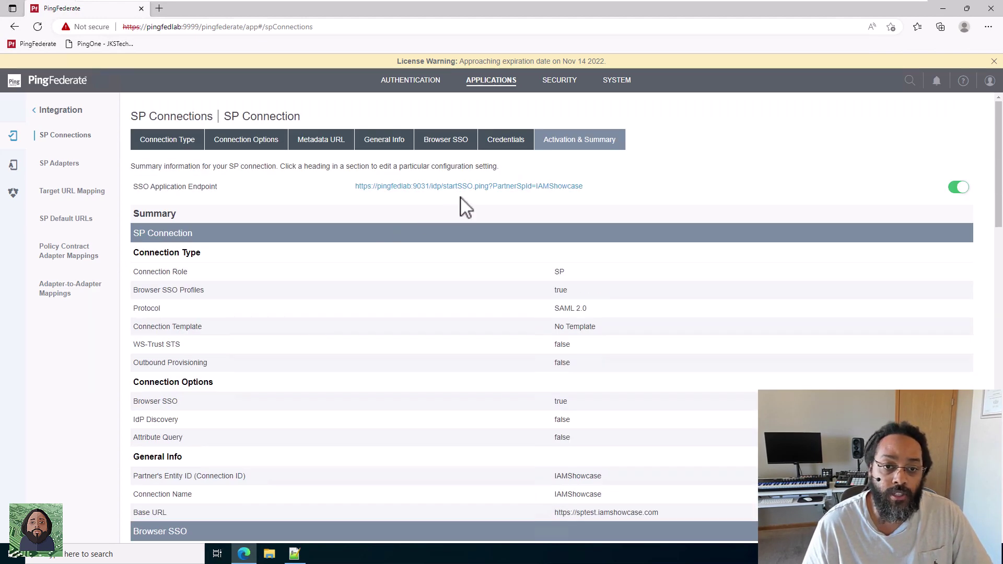
Start SSO to the IAMShowcase service provider and sign on with the test user's credentials.
click(471, 188)
click(430, 178)
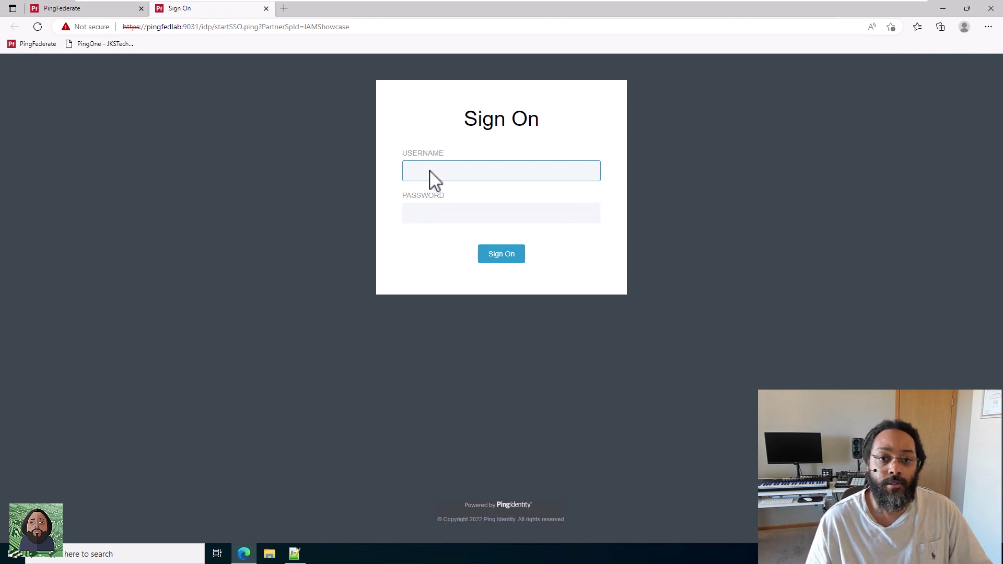
text(testuser3)
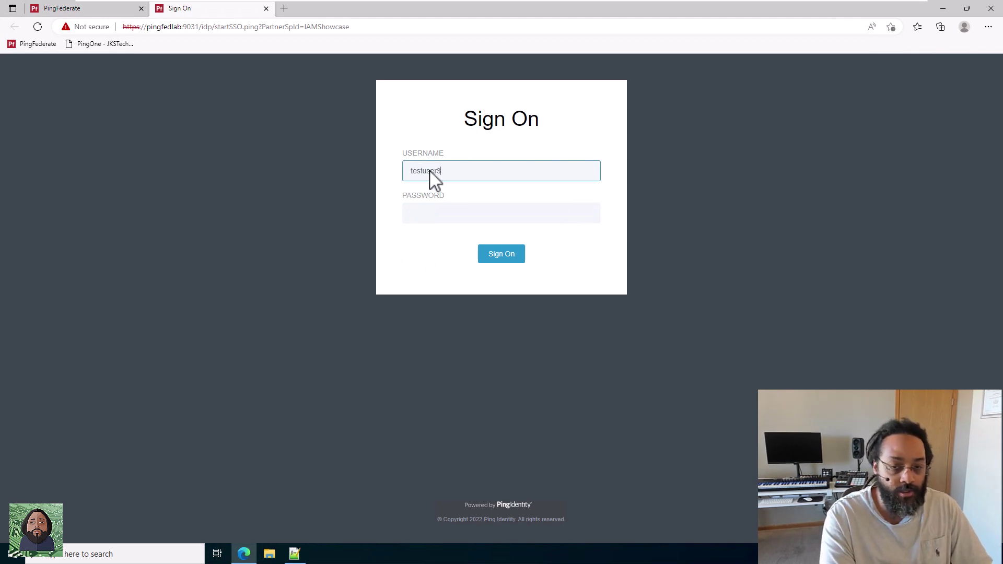
key(Tab)
text(•••••••)
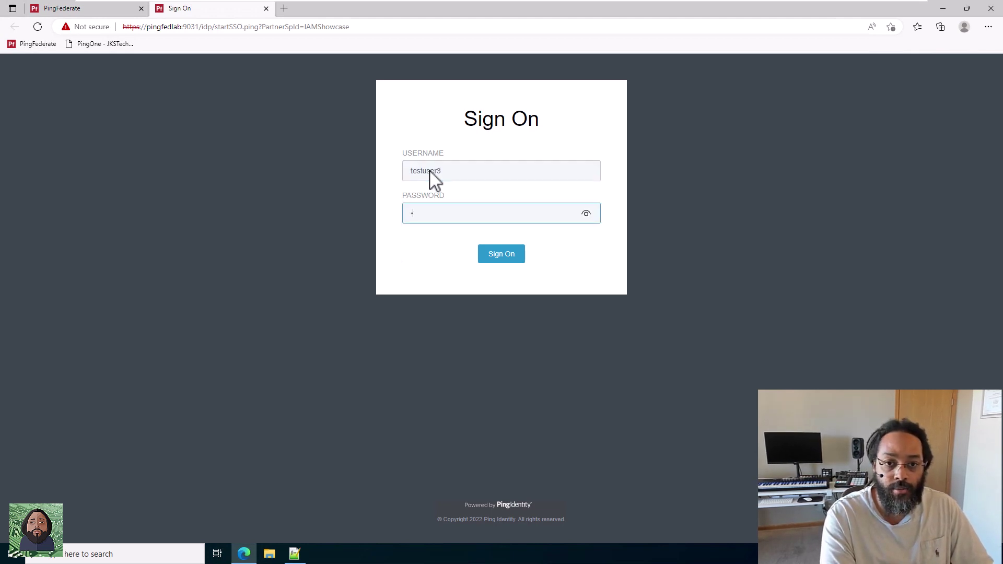
key(Return)
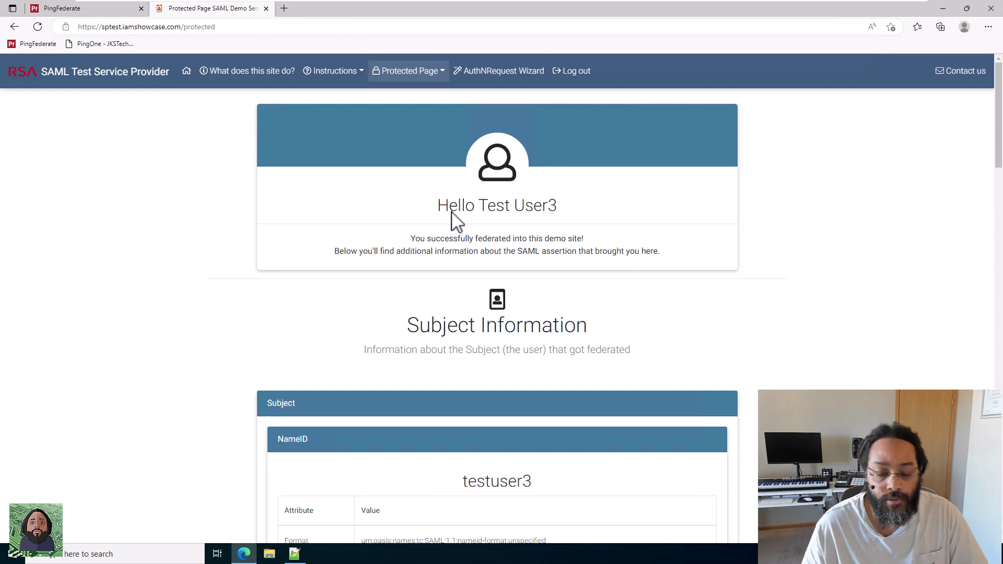
Check Attribute Details to confirm employeeNumber arrives unpadded as 3333.
scroll(436, 287, down, 4)
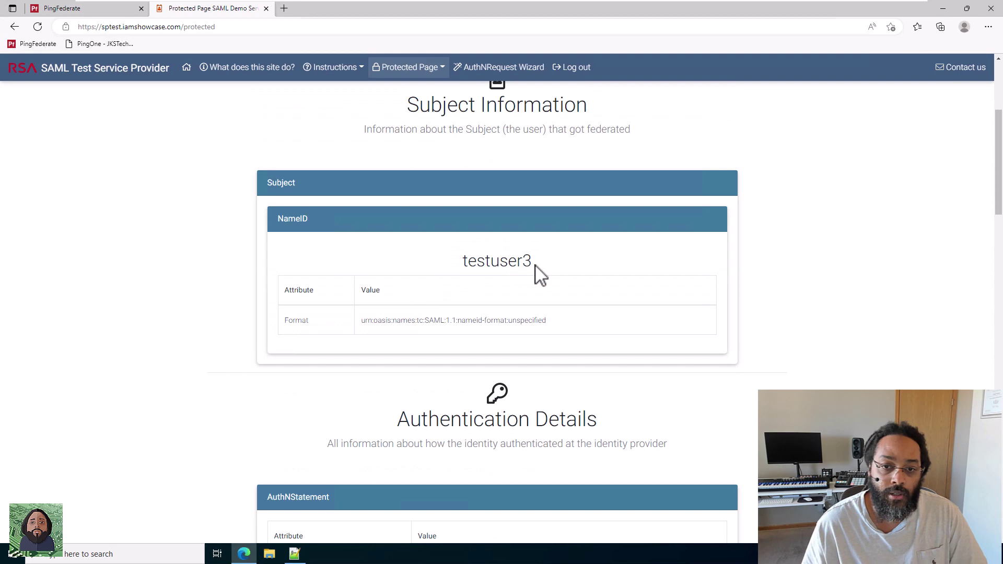
scroll(546, 330, down, 9)
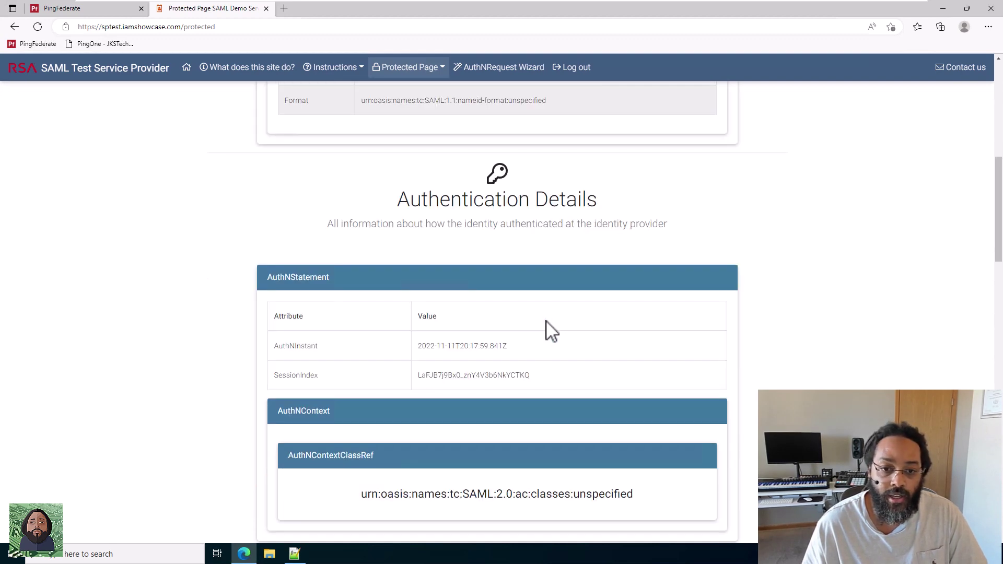
scroll(546, 329, down, 1)
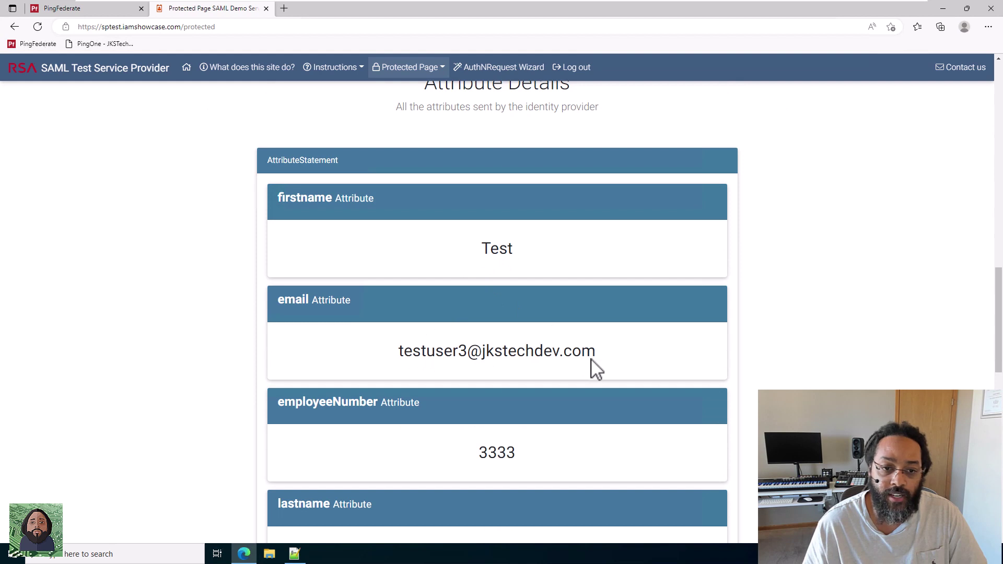
scroll(594, 365, down, 4)
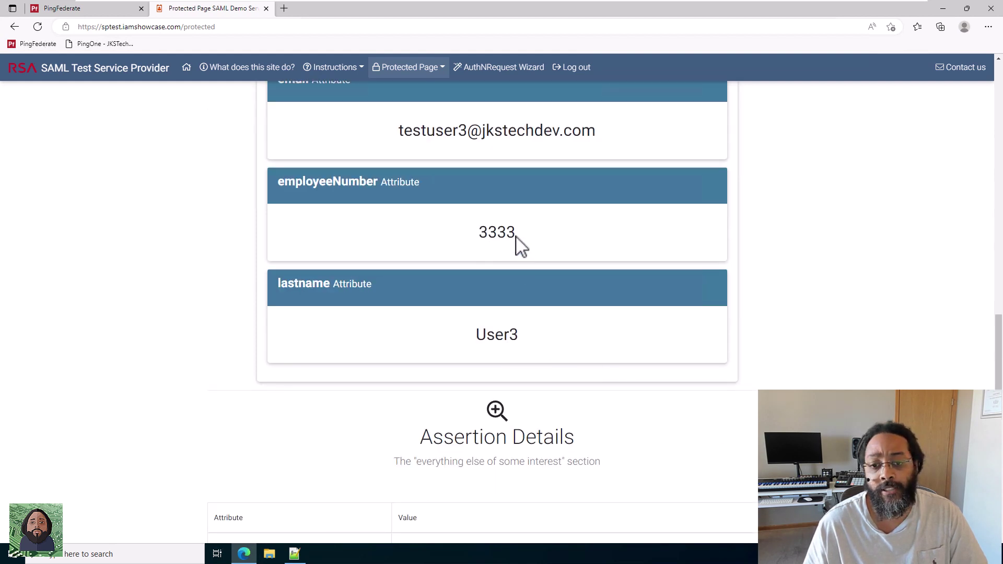
drag(517, 238, 478, 236)
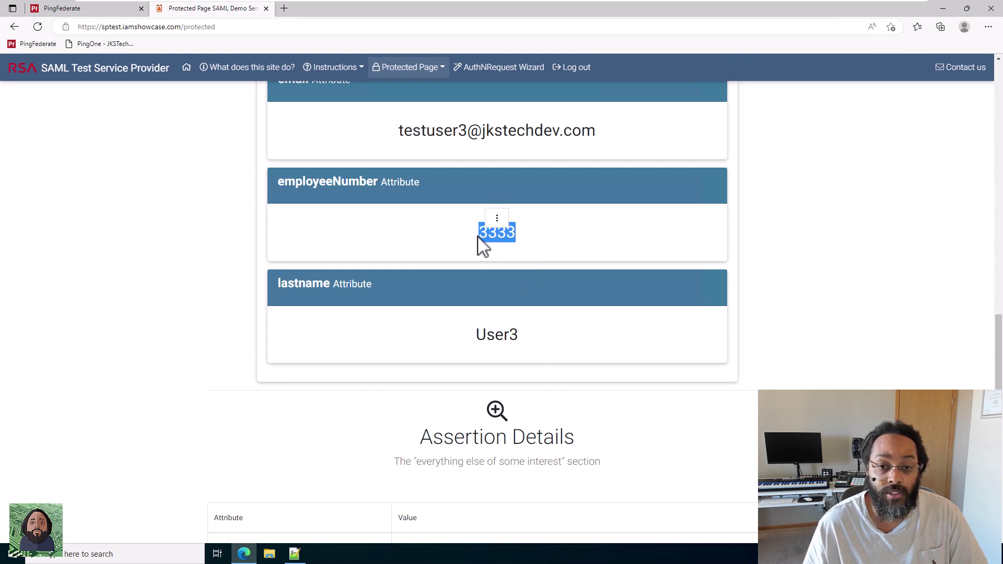
click(460, 241)
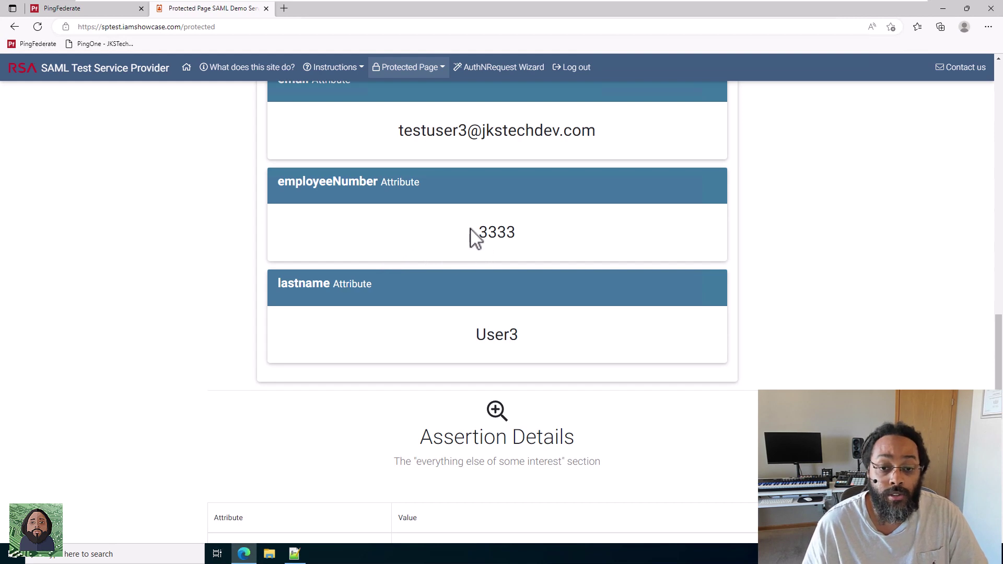
scroll(259, 282, up, 15)
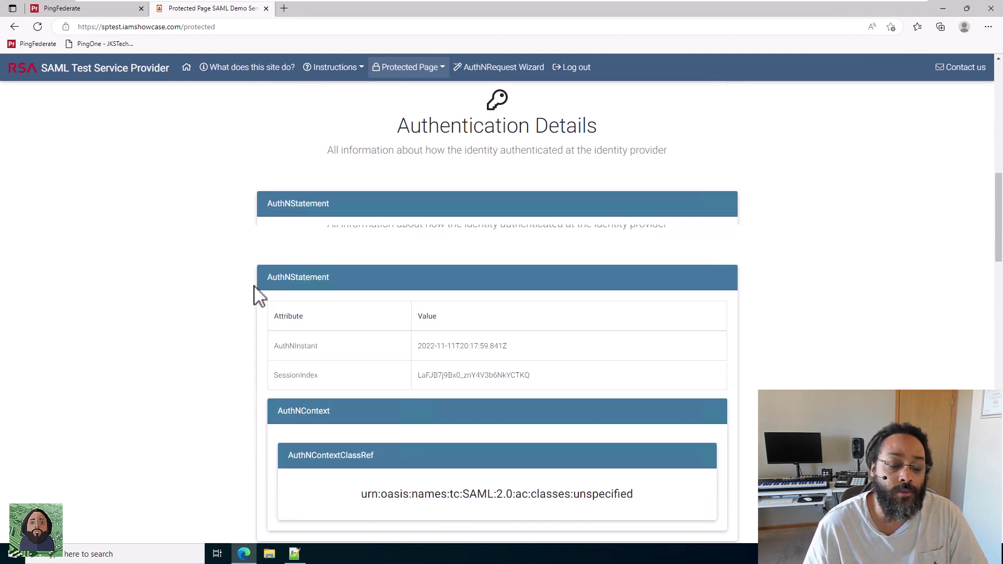
Back in PingFederate, set employeeNumber's fulfillment source to Expression and open its expression editor.
click(266, 8)
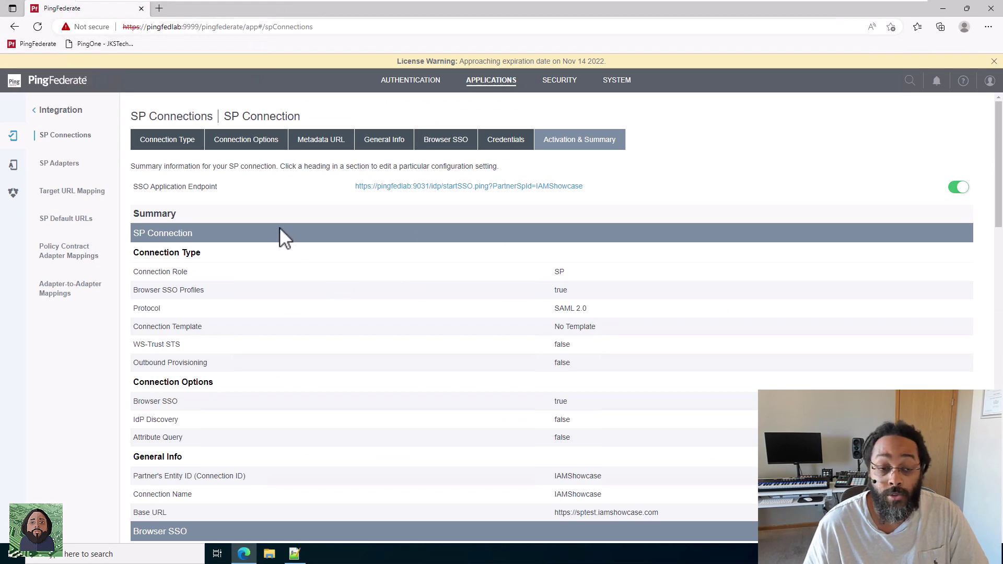
scroll(296, 256, down, 10)
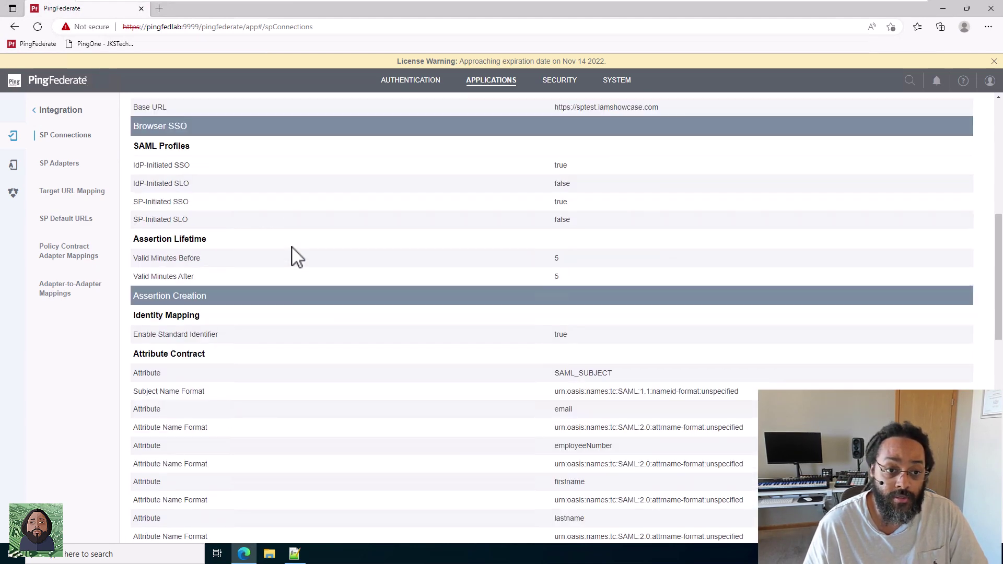
scroll(295, 256, down, 3)
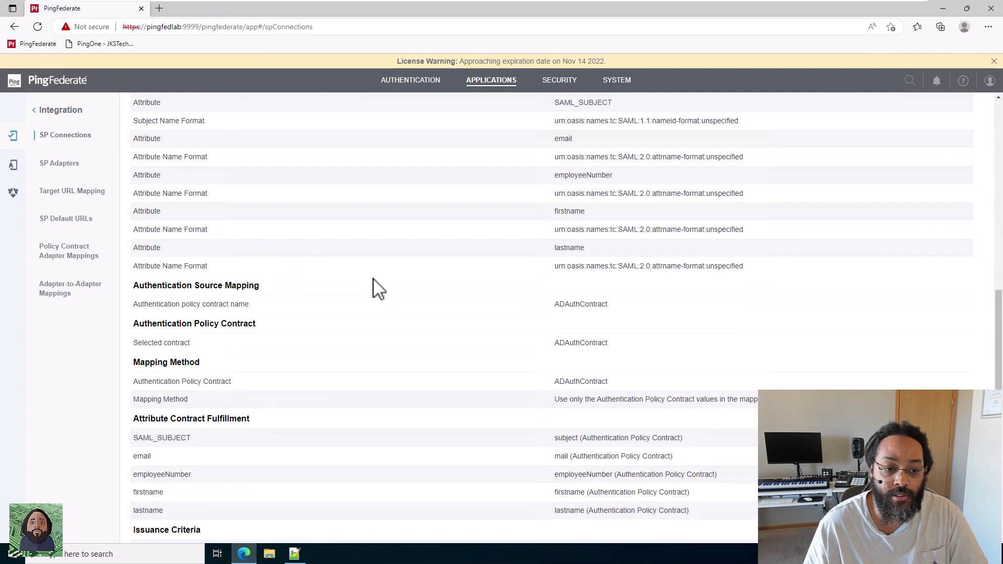
scroll(374, 287, down, 3)
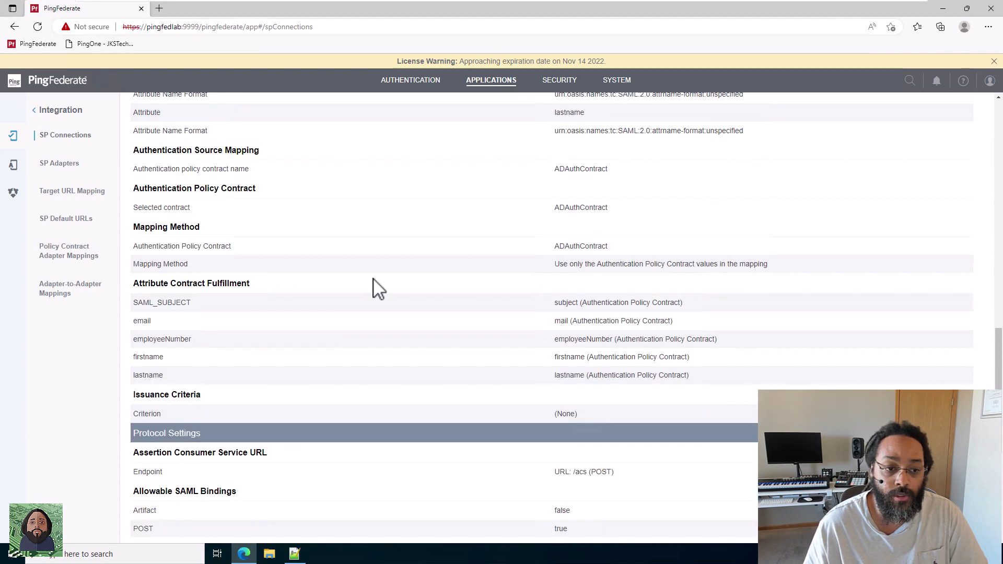
click(208, 286)
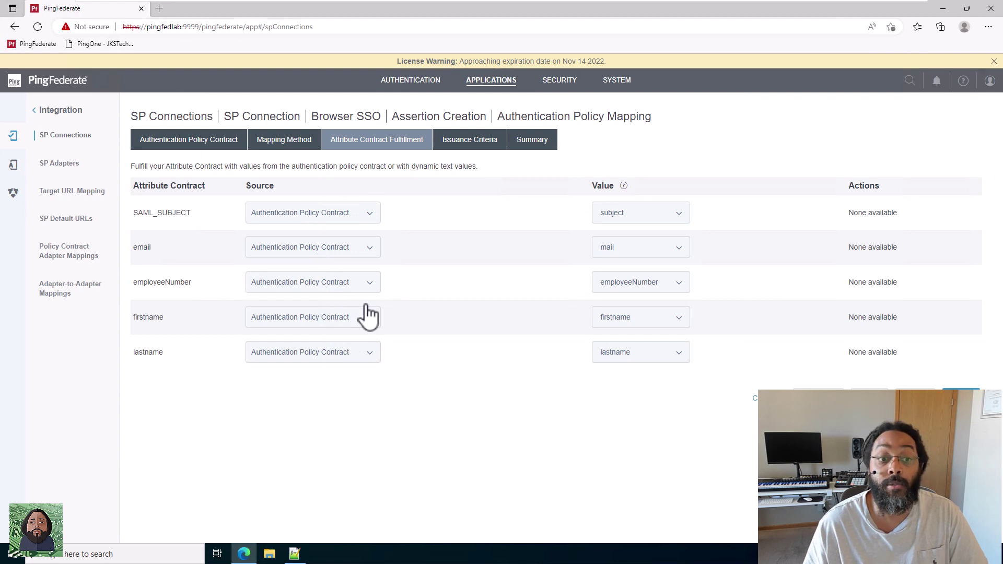
click(353, 288)
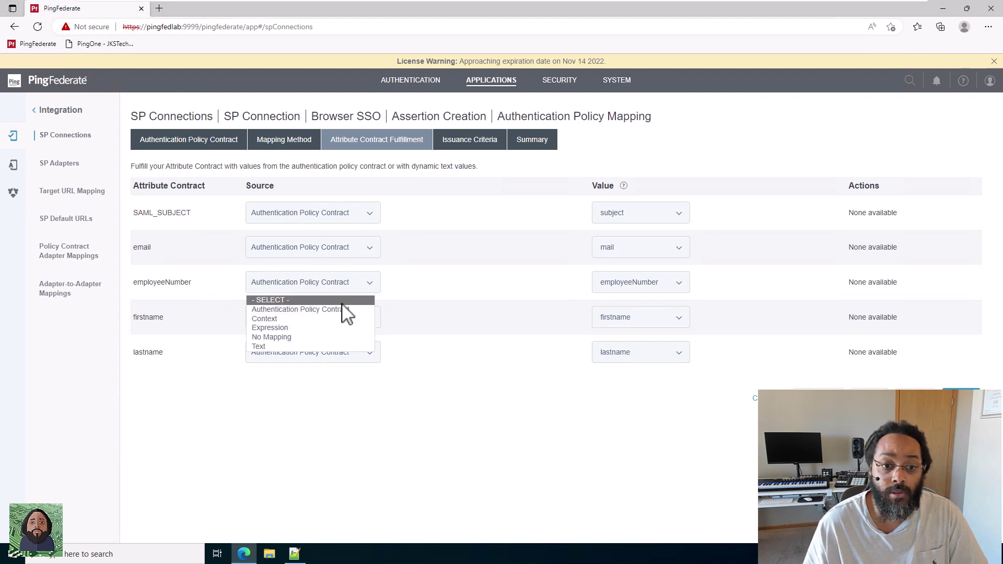
click(325, 329)
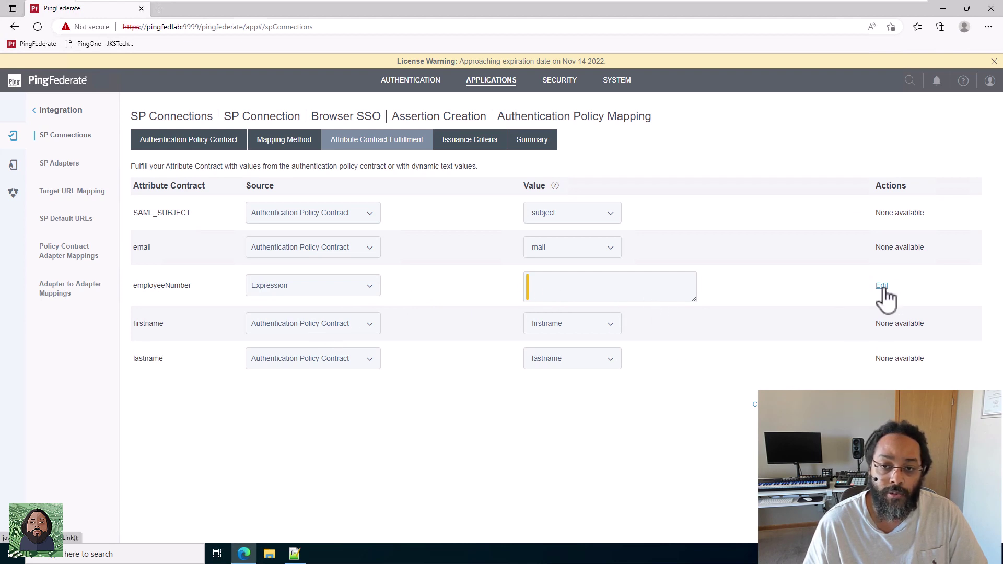
click(882, 287)
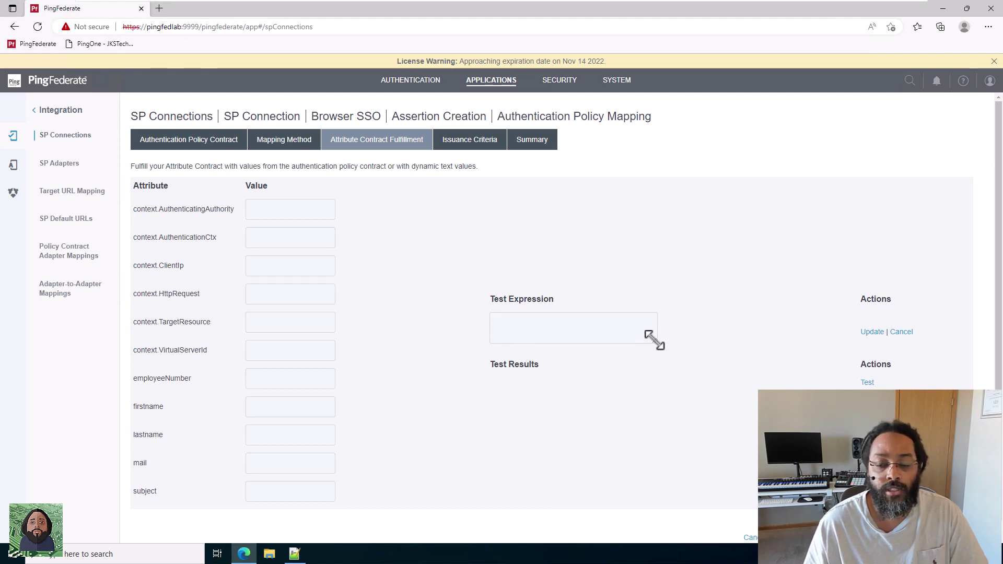
Enlarge the Test Expression area and place the cursor inside it.
drag(653, 340, 712, 356)
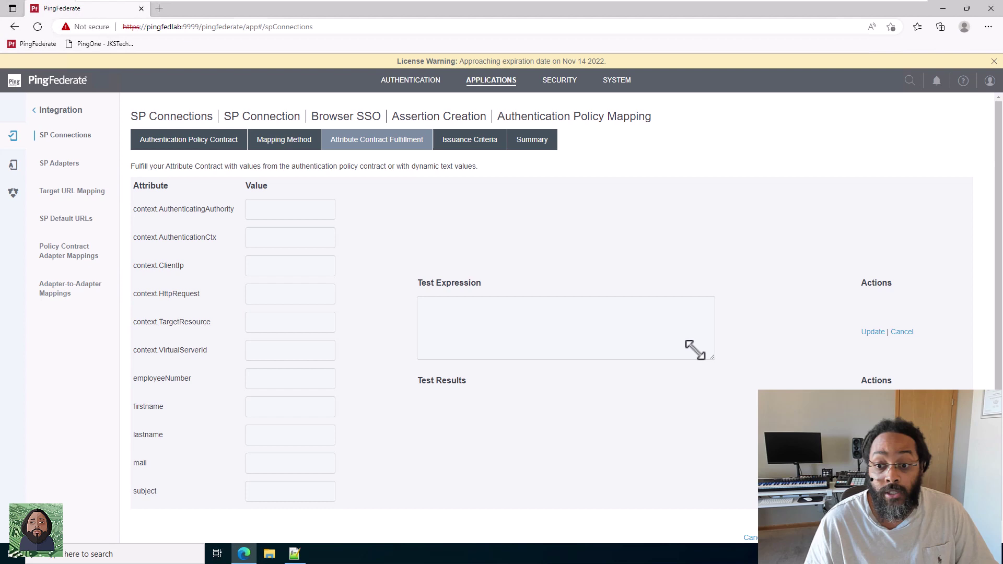
click(487, 310)
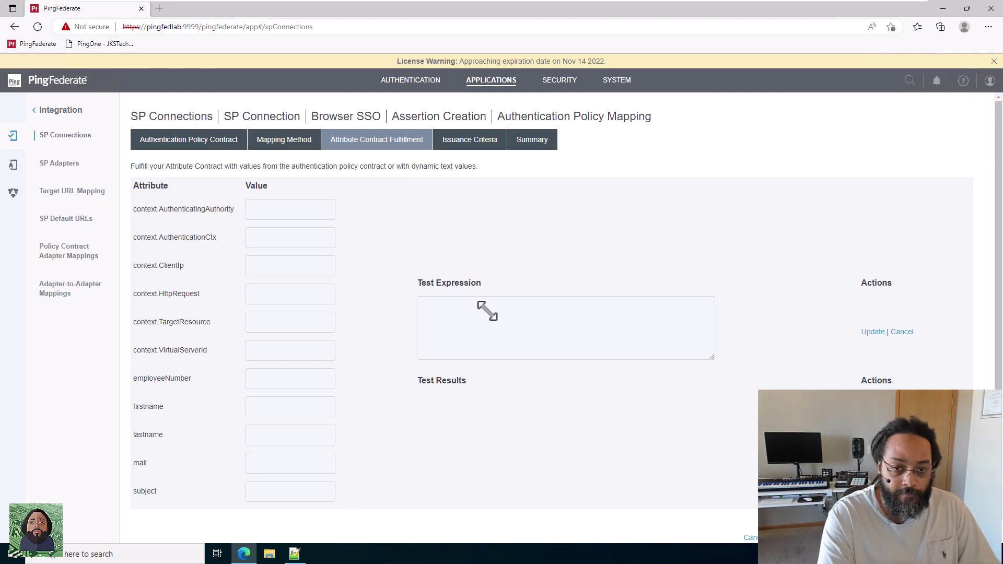
Write the first expression line #employeenum=#this.get("employeeNumber").toString(),.
text(#)
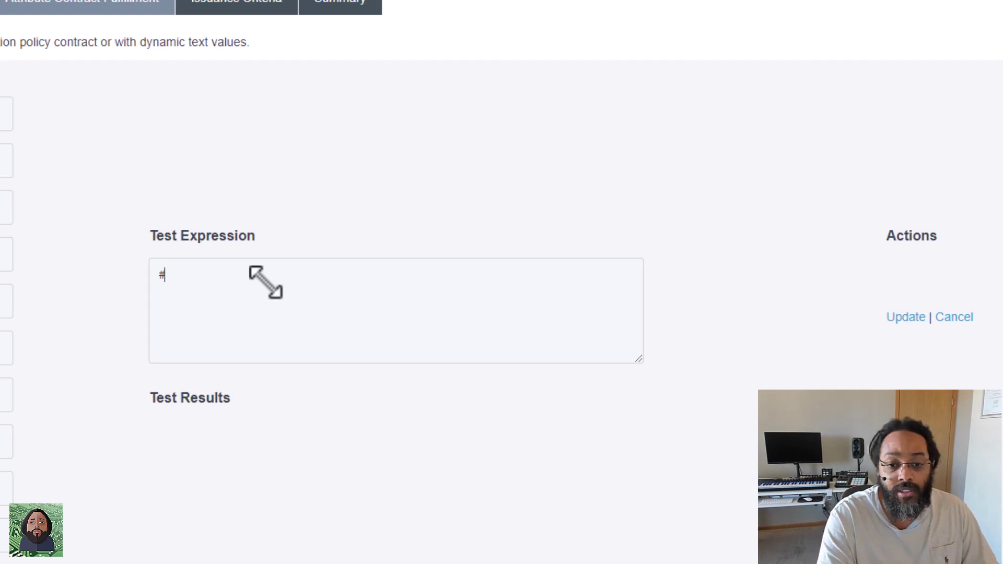
text(e)
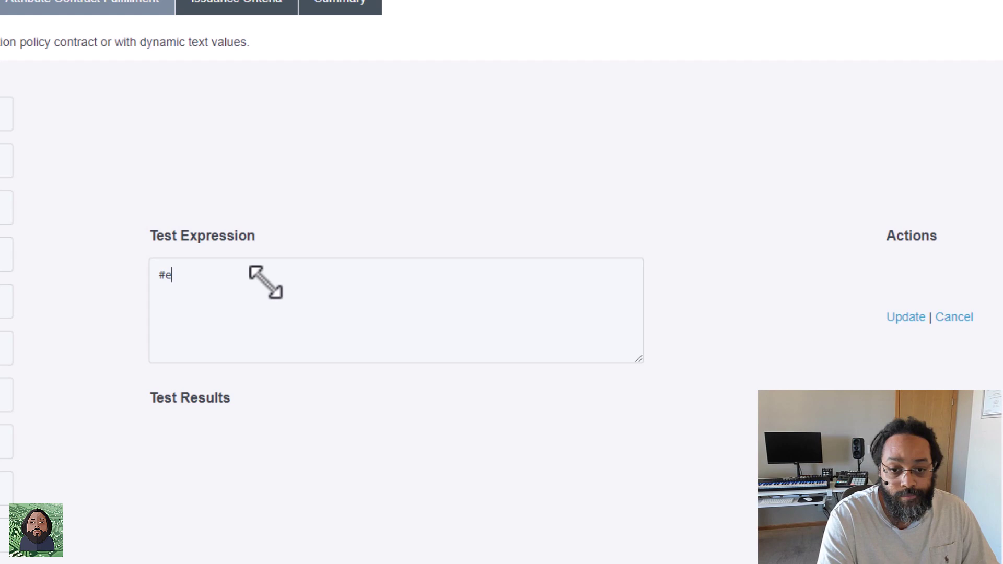
text(mp)
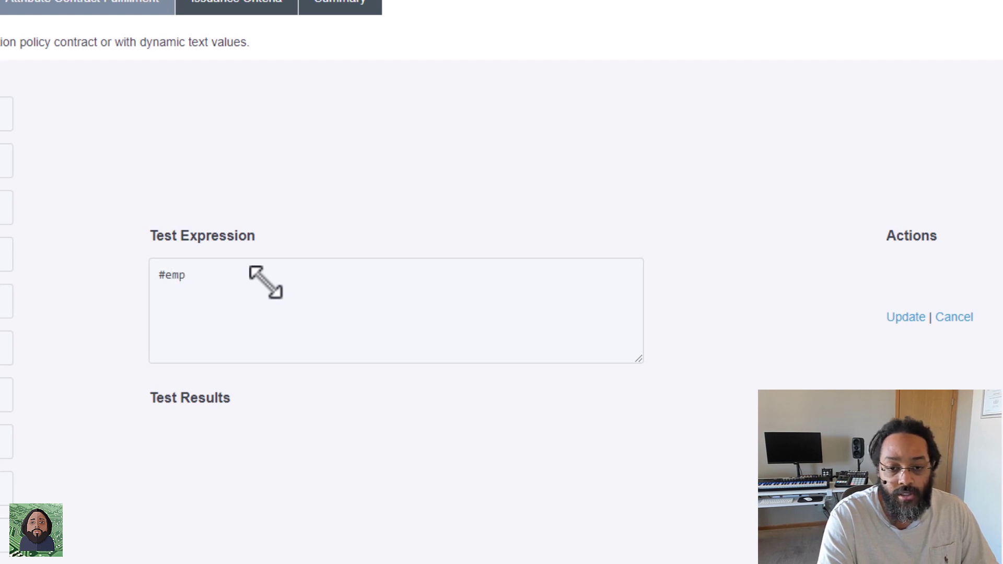
text(loyeenum)
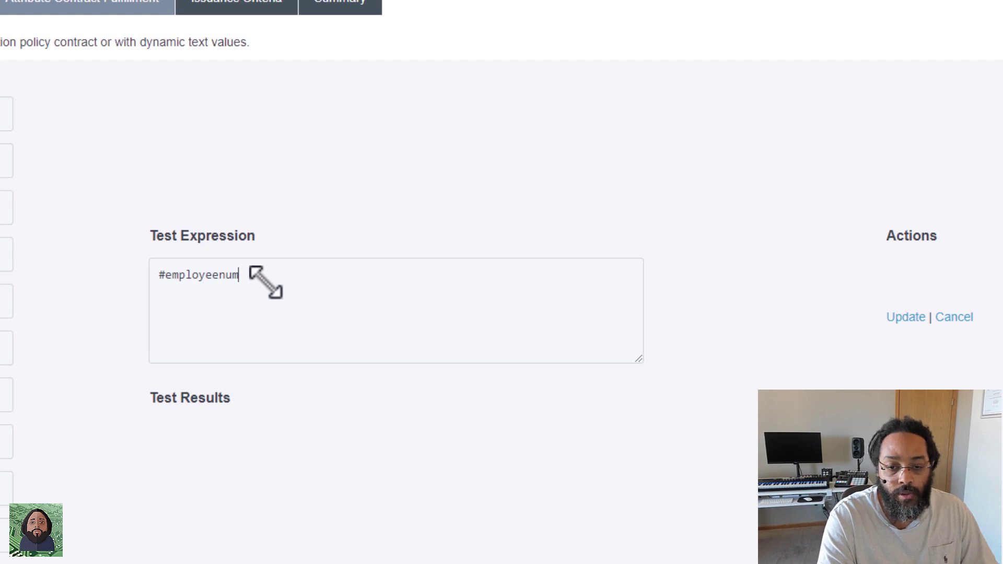
text(=)
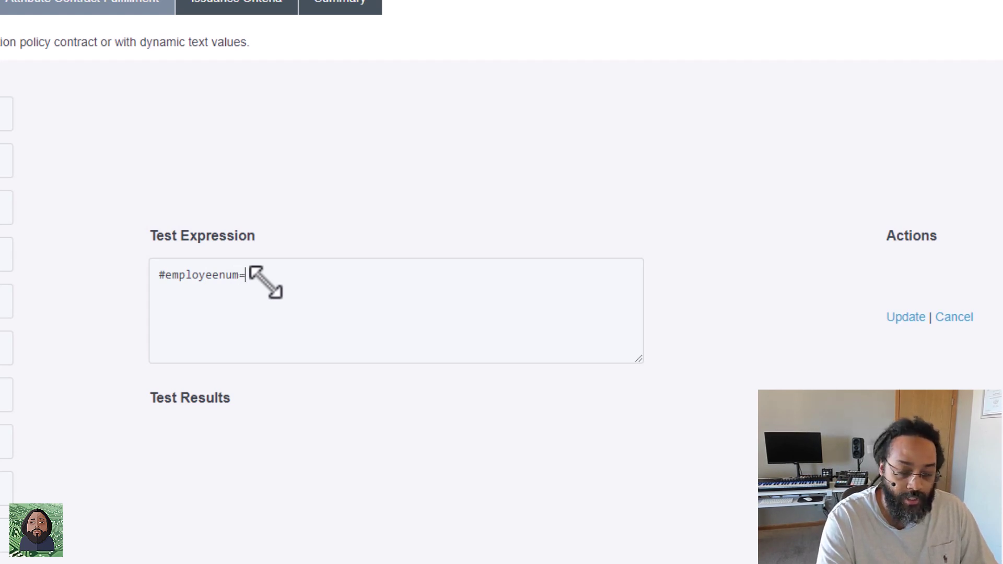
text(#this.ge)
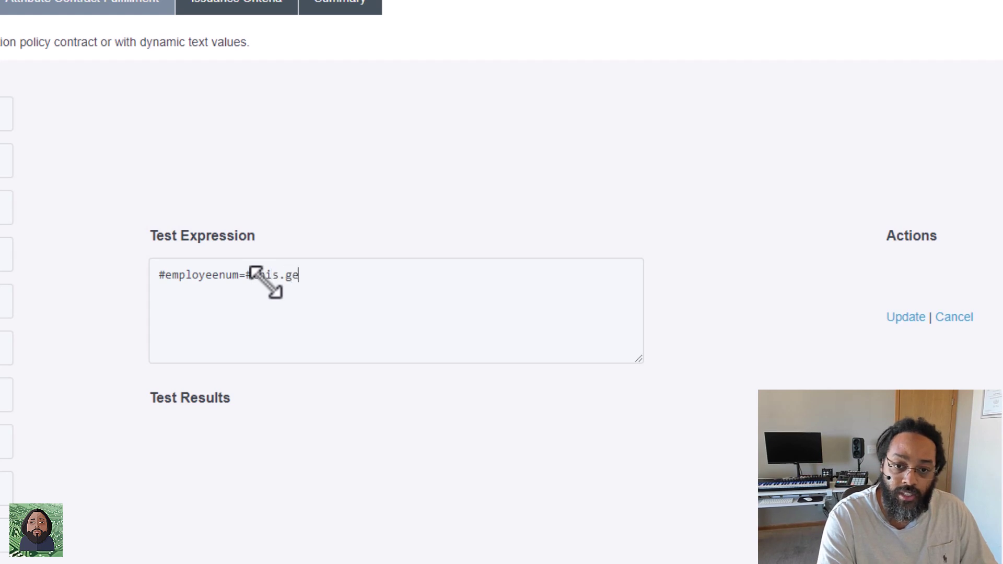
text(t()
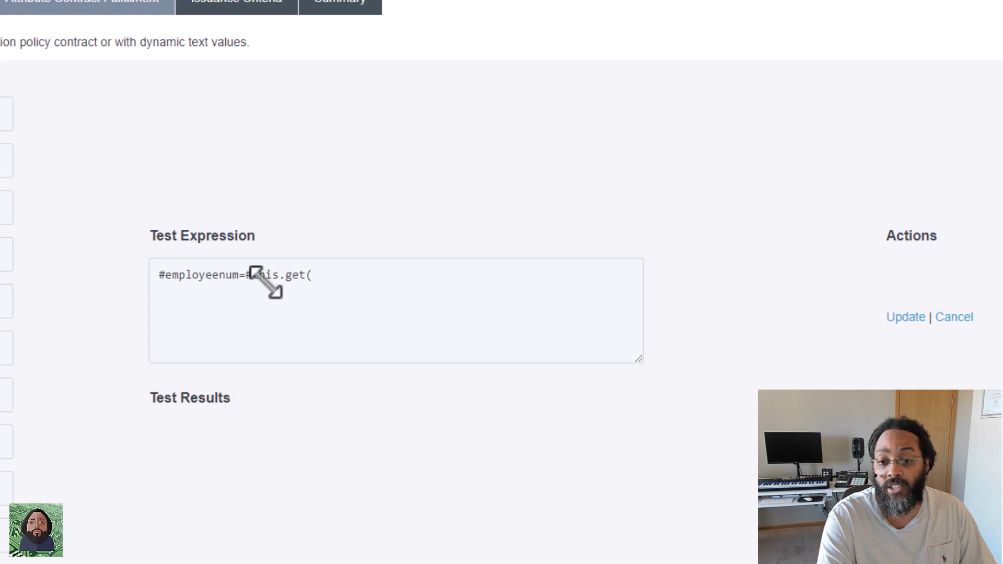
text(")
text(employe)
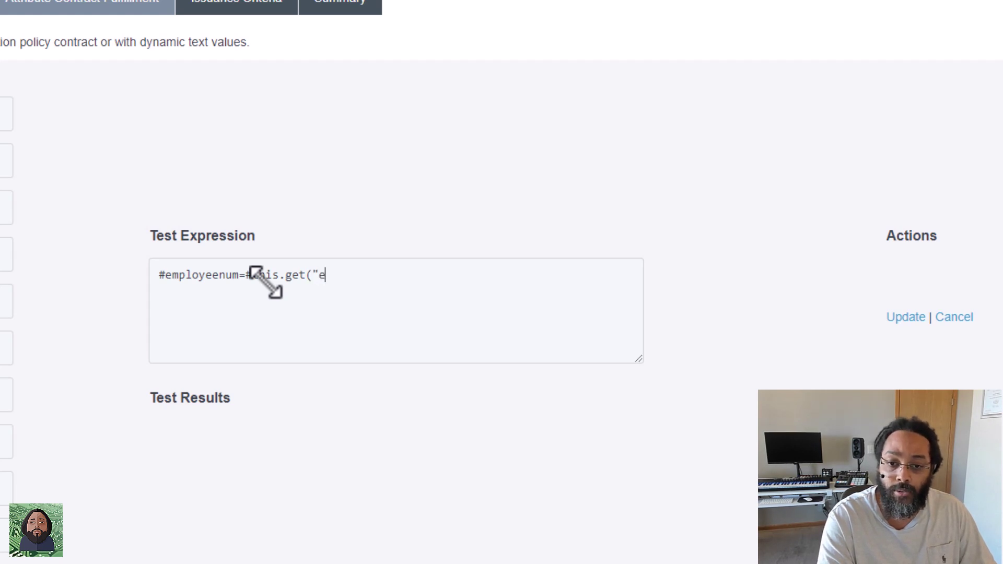
text(eNum)
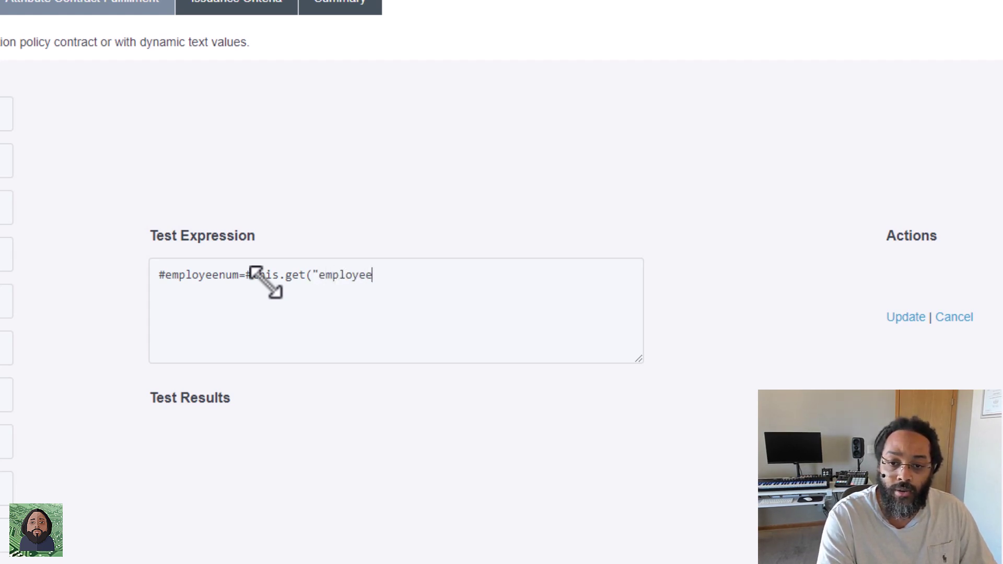
text(ber)
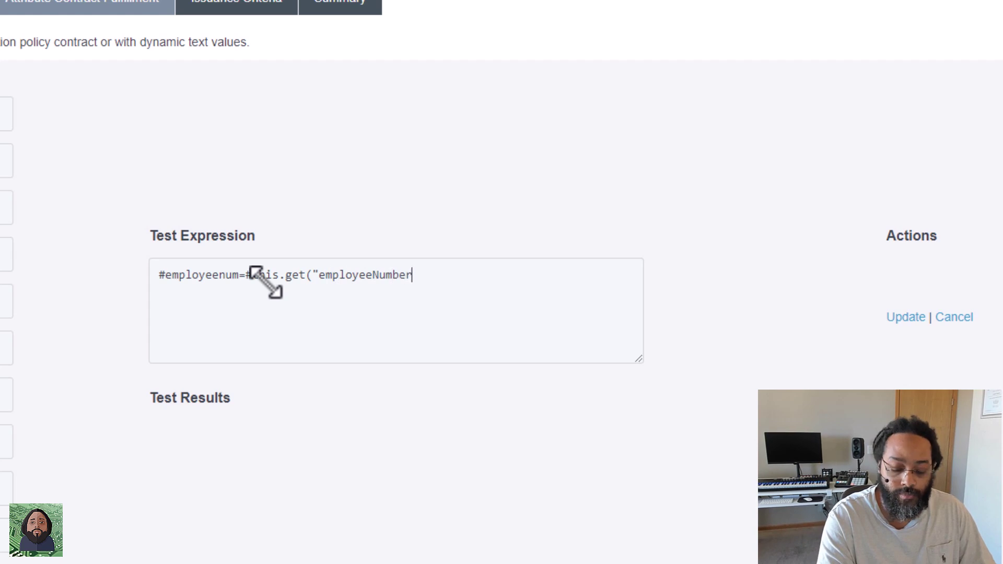
text(")
text())
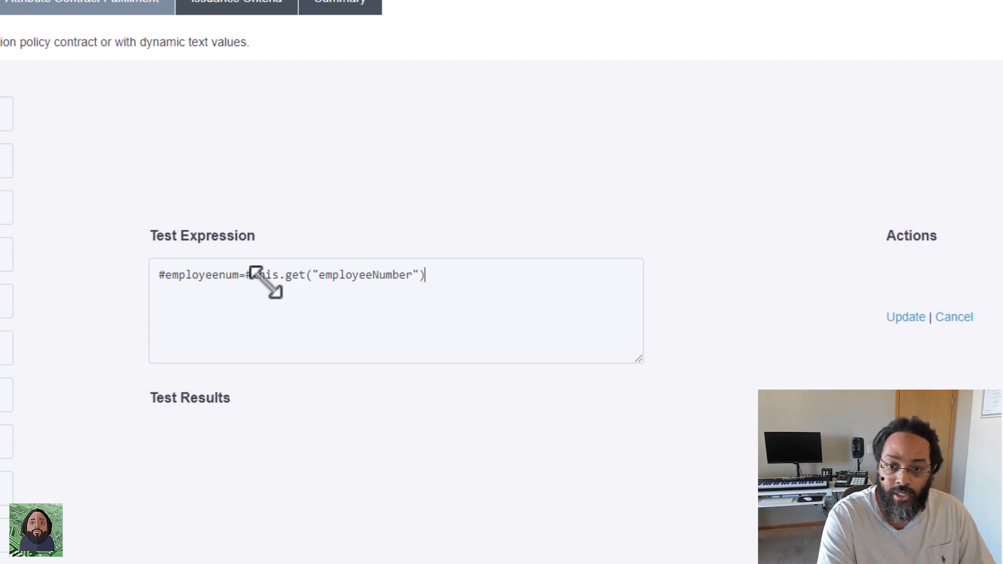
text(.toString)
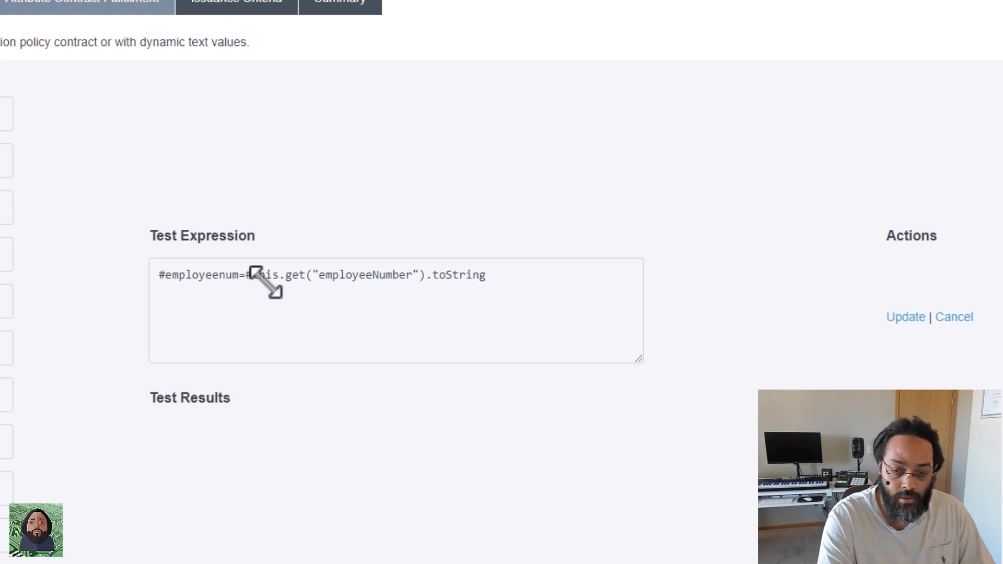
text((),)
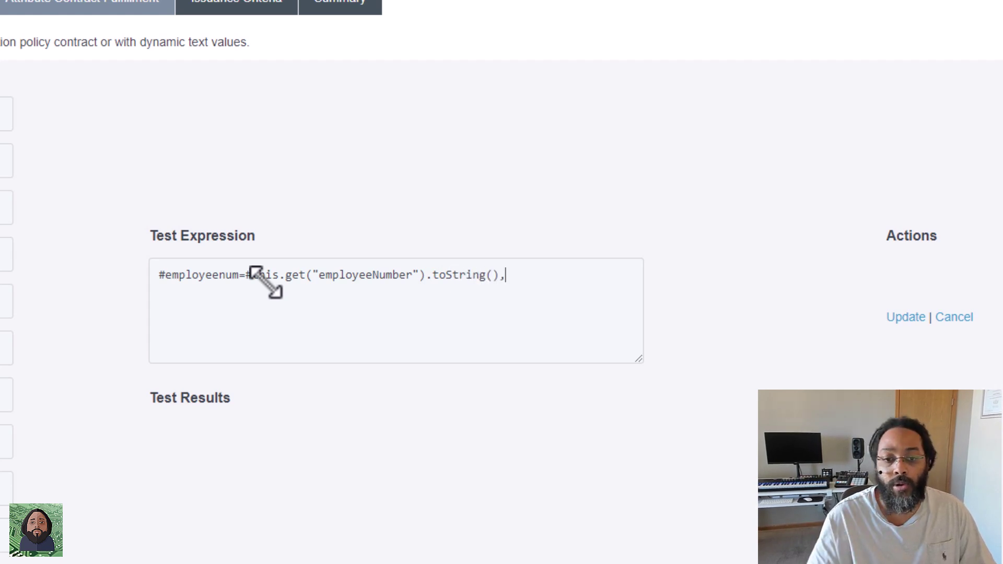
click(156, 268)
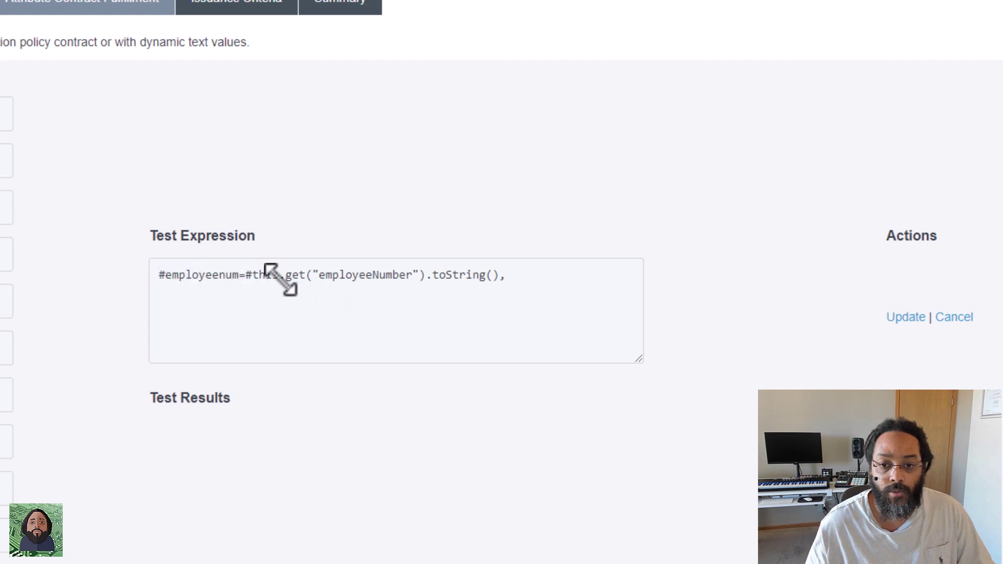
click(503, 267)
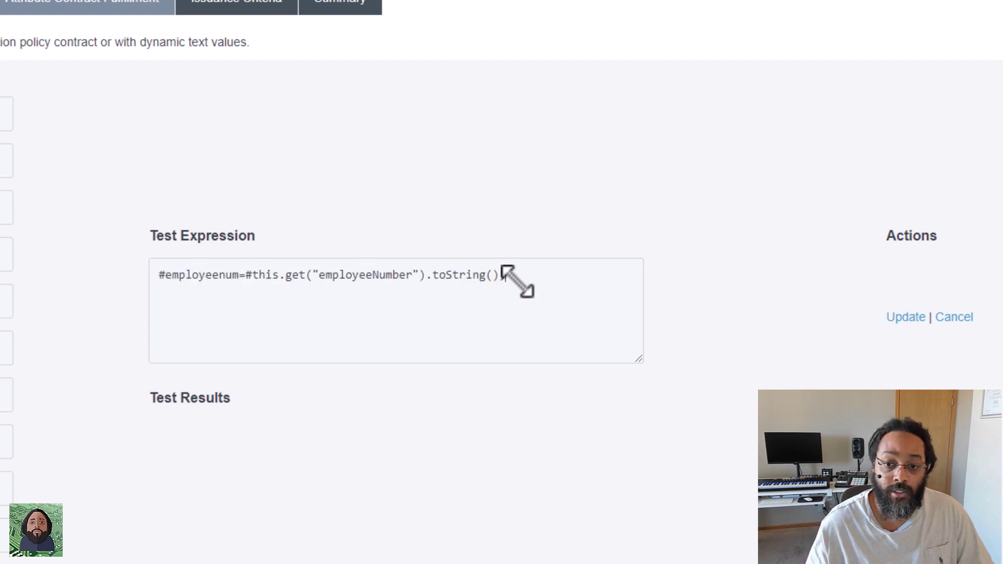
Add a second line with the length check #employeenum.length() !=8 ? and switch to the text editor.
key(Return)
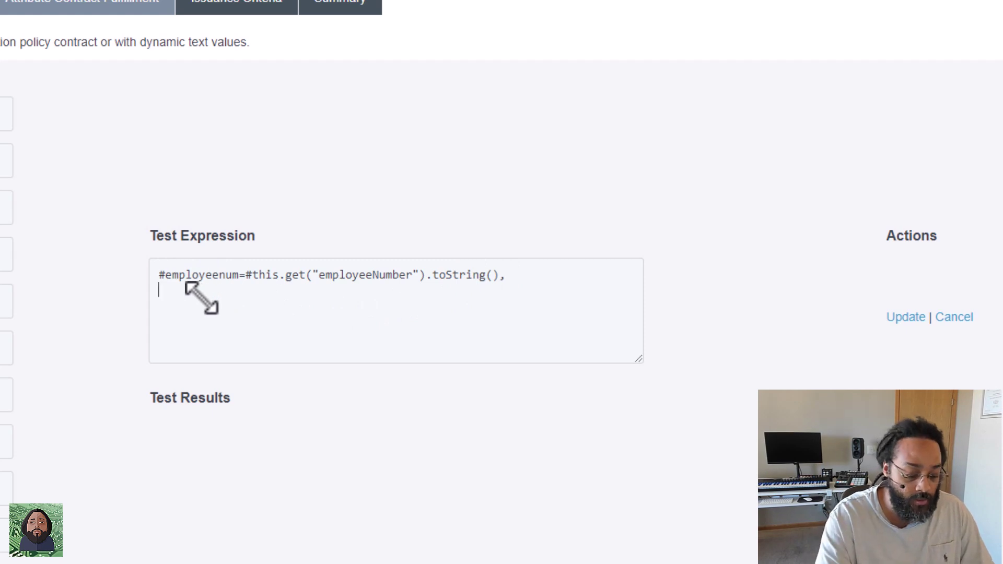
text(#employ)
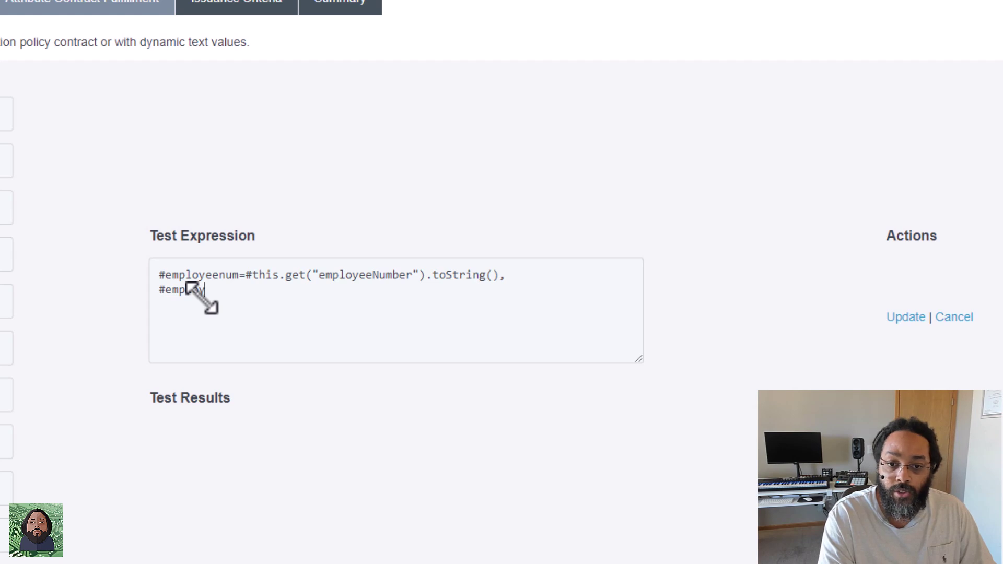
text(e)
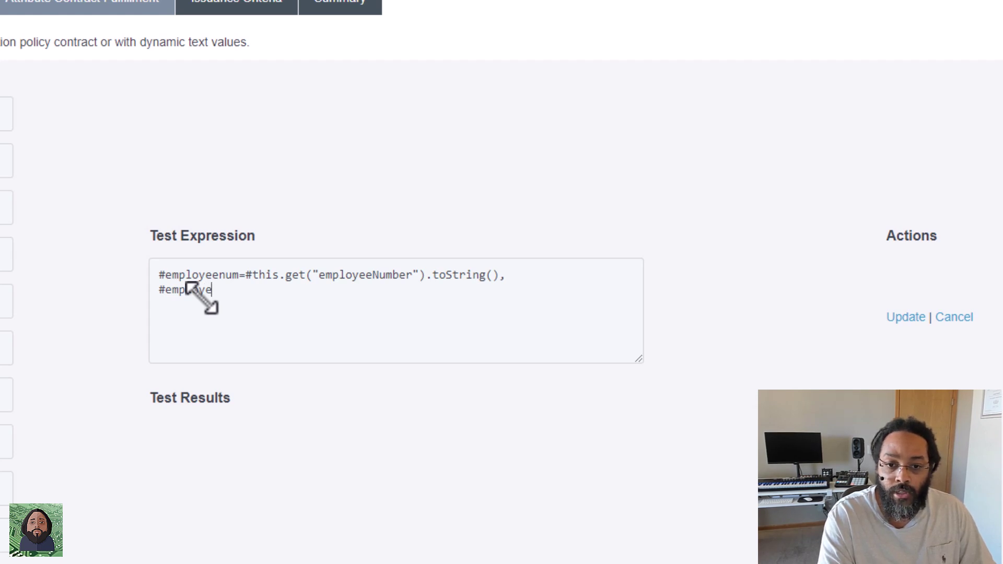
text(enum)
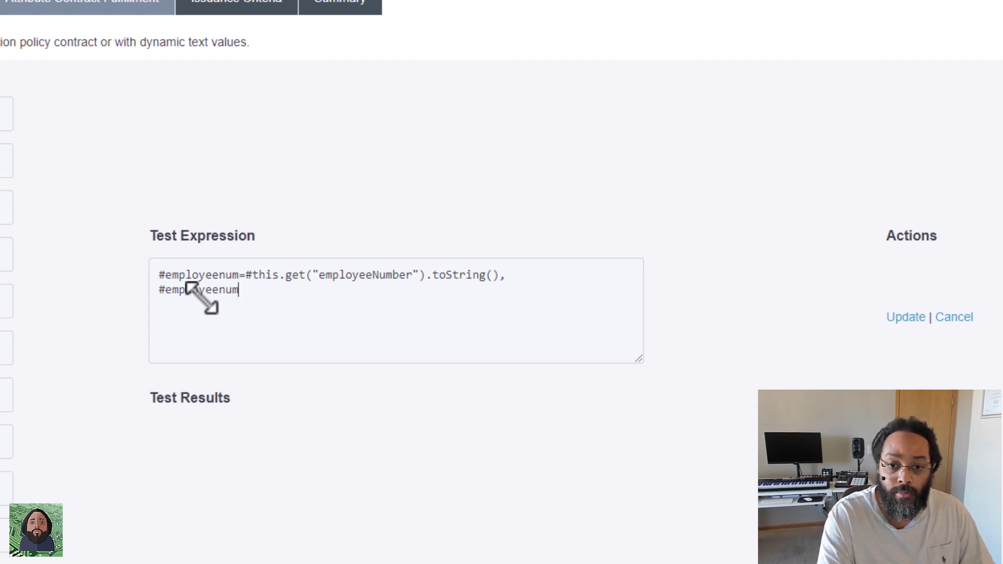
text(.length)
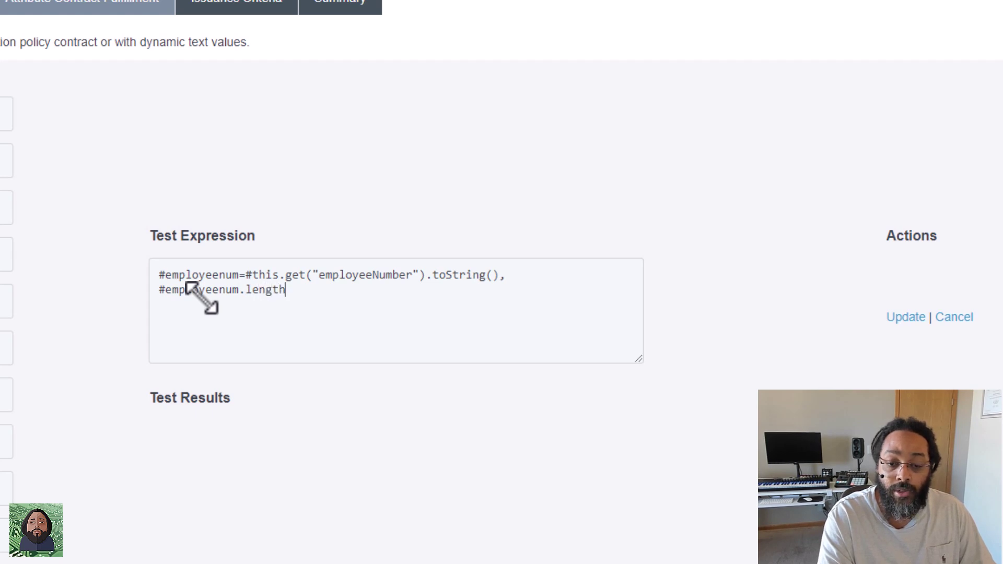
text(() )
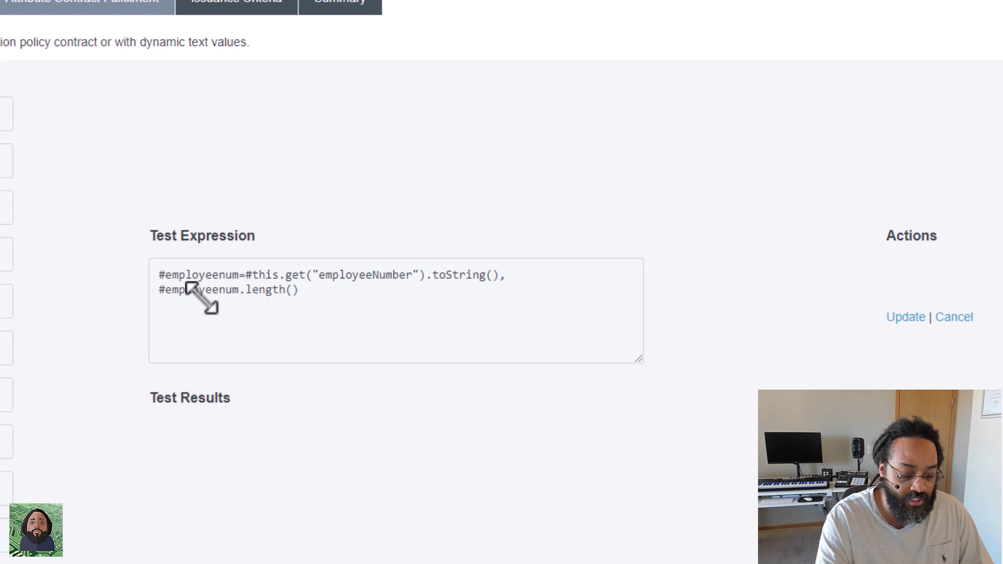
text(!=)
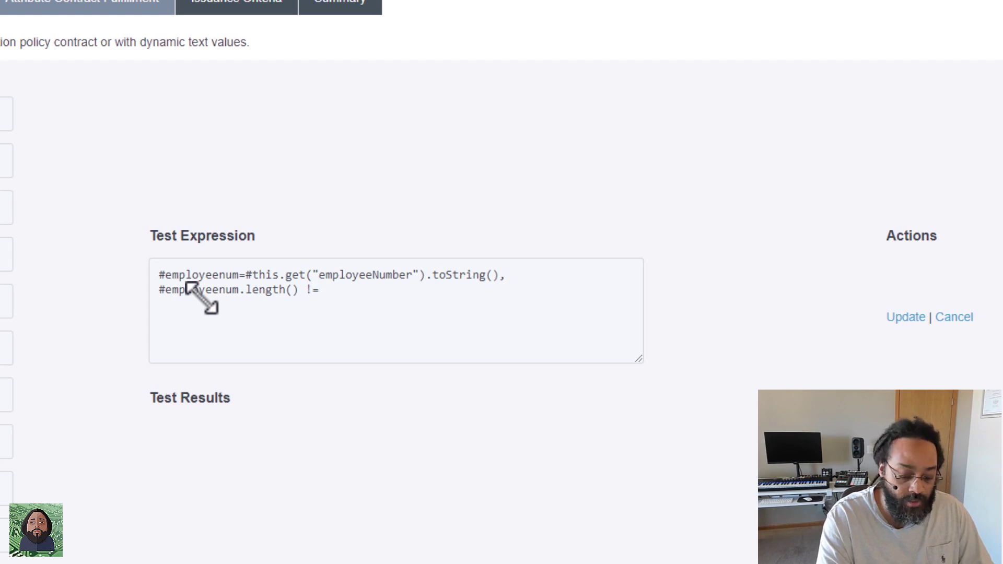
text(8 )
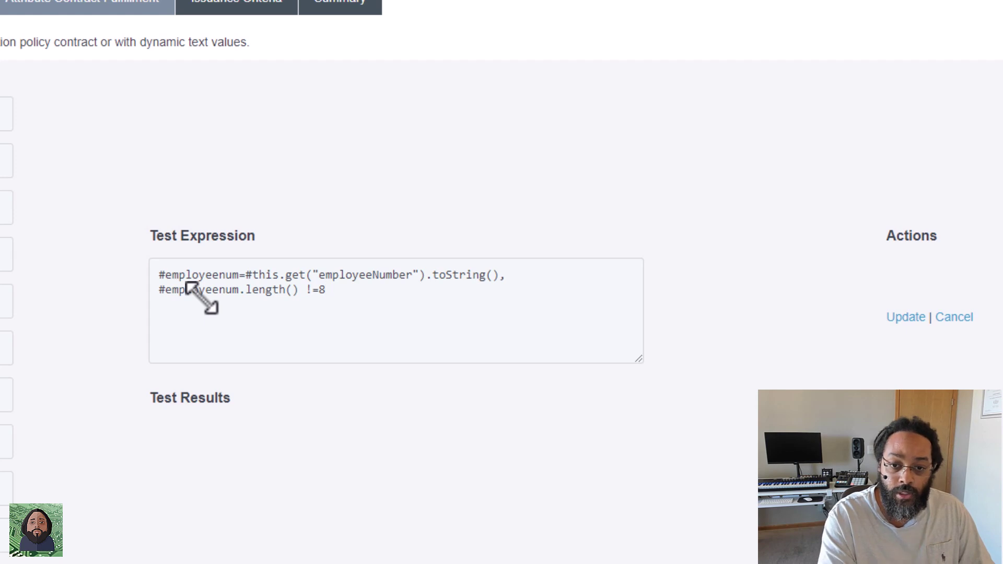
text(?)
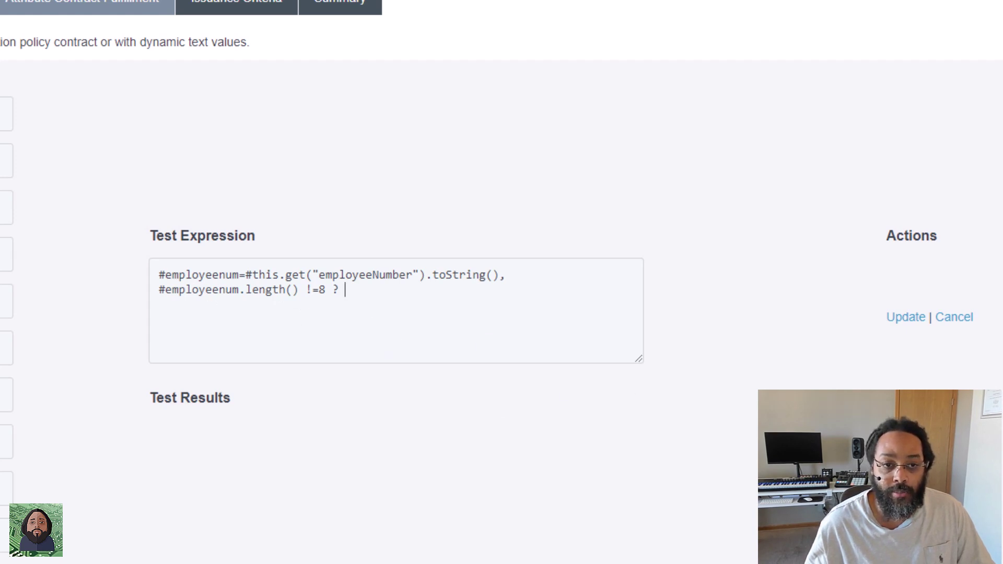
key(alt+Tab)
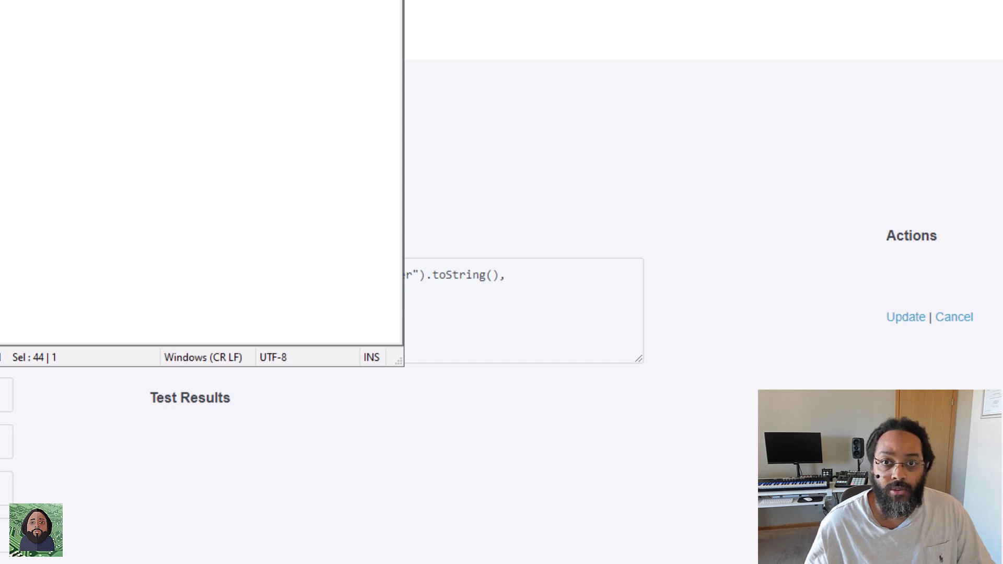
key(alt+Tab)
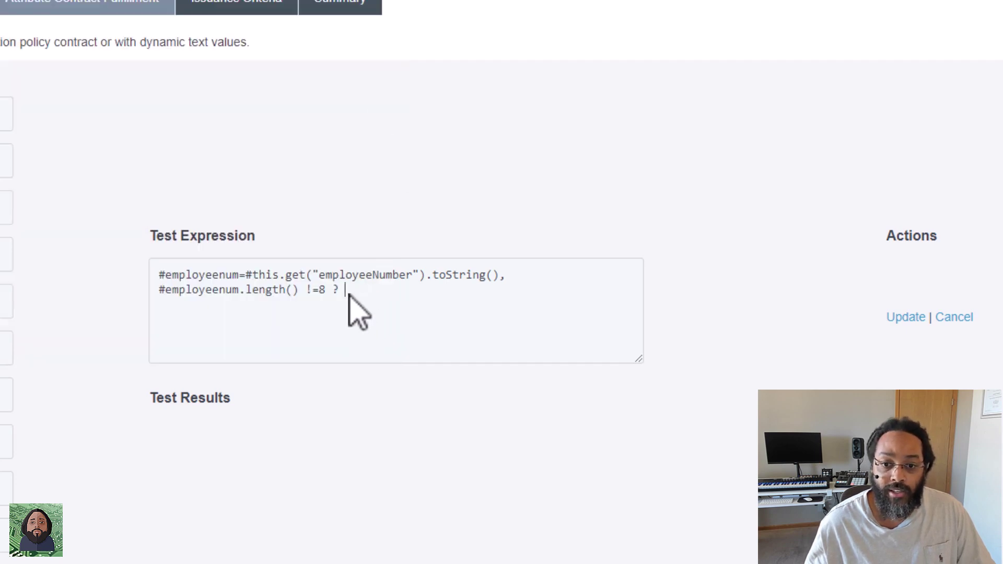
right_click(353, 292)
click(433, 34)
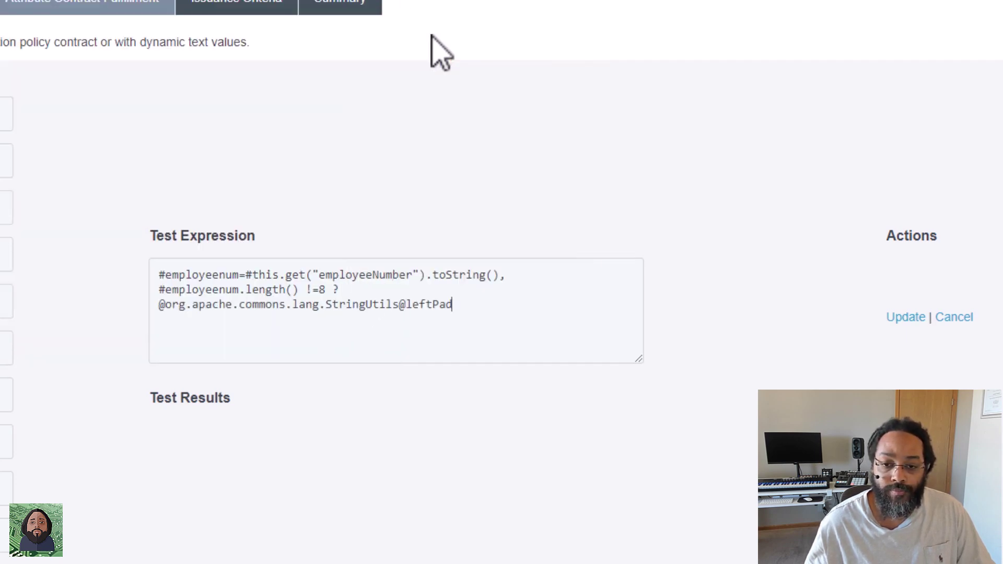
drag(640, 359, 795, 353)
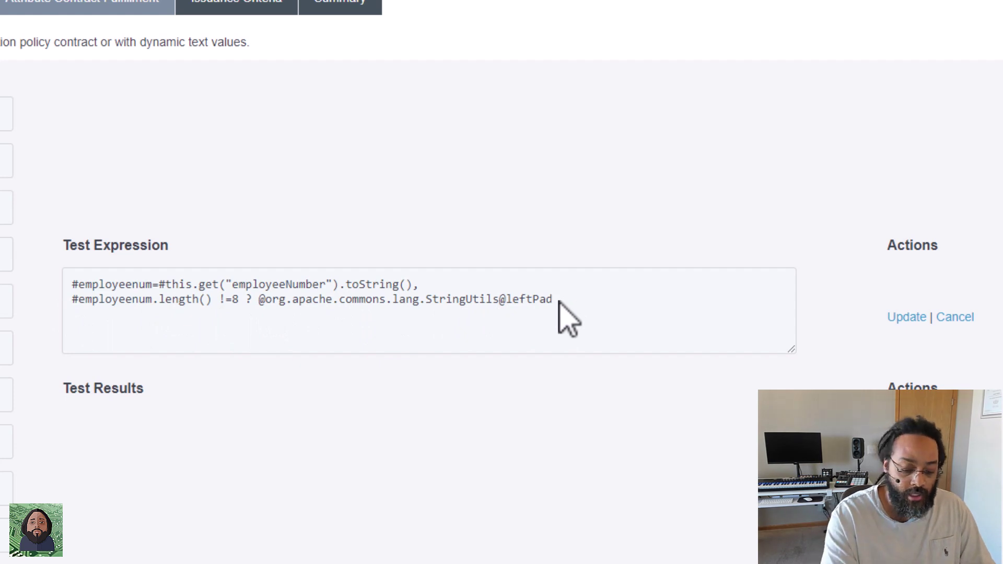
Add the leftPad arguments (#employeenum 8, "0") and start typing the #employeenum else branch.
text(()
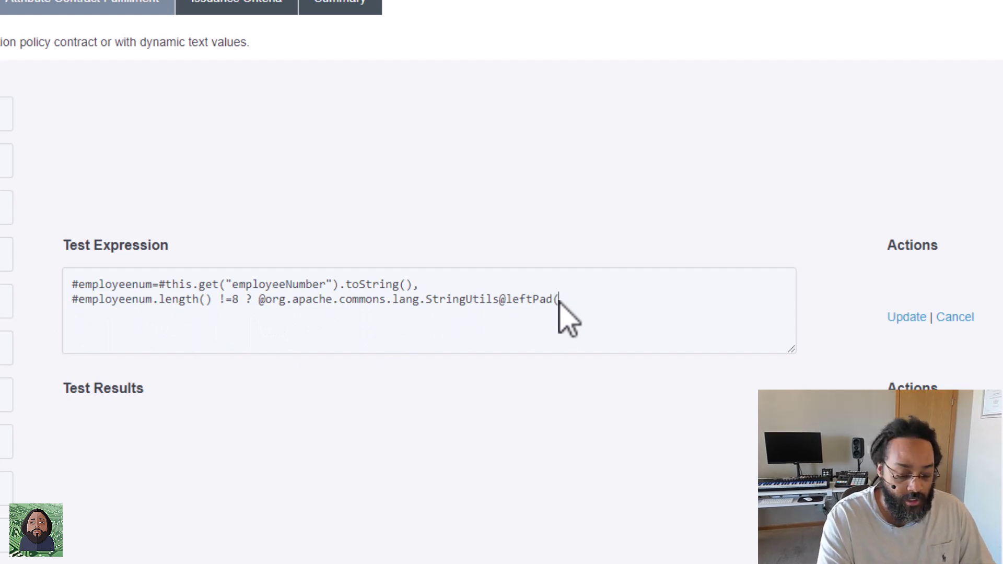
text(#employ)
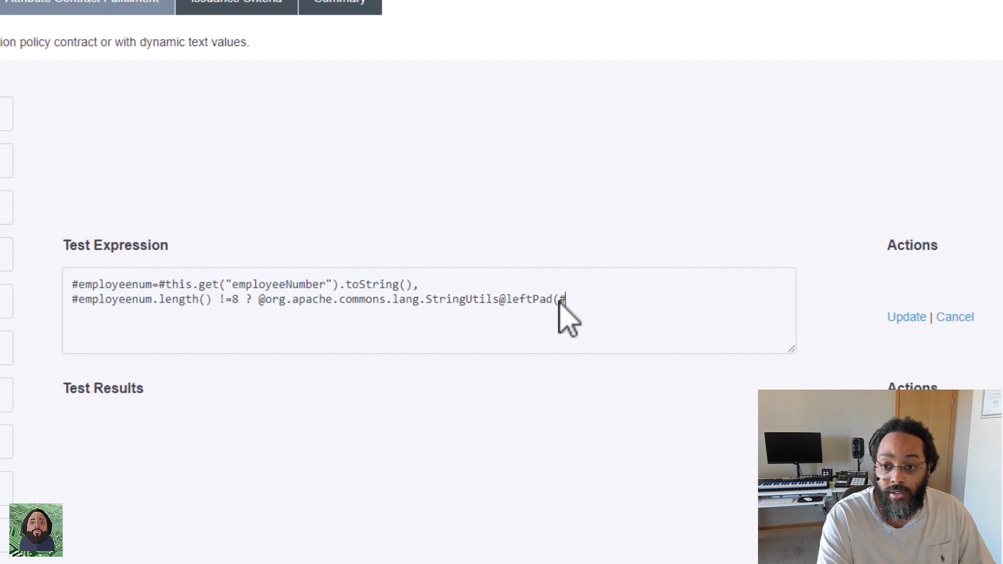
text(eenum)
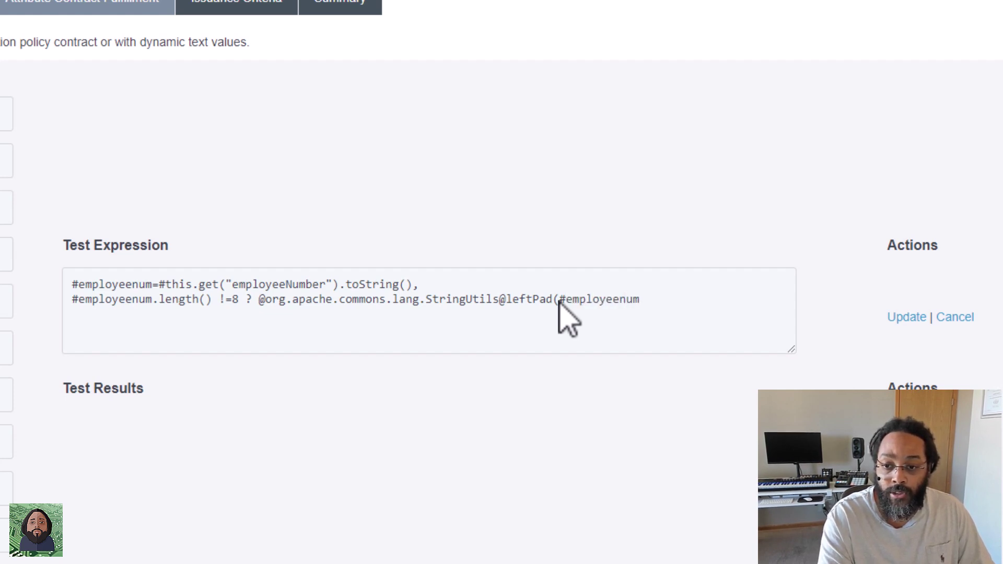
text(,)
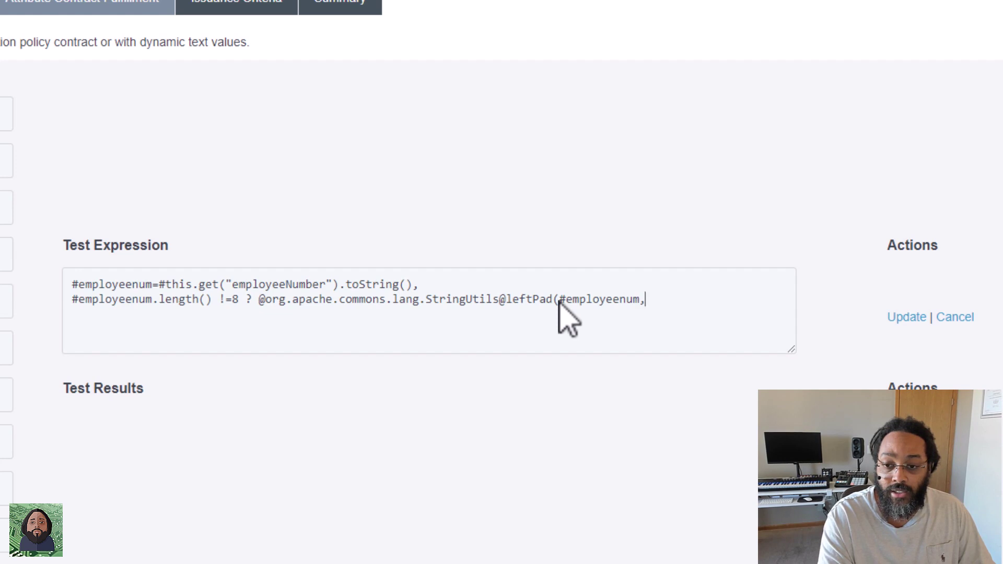
key(BackSpace)
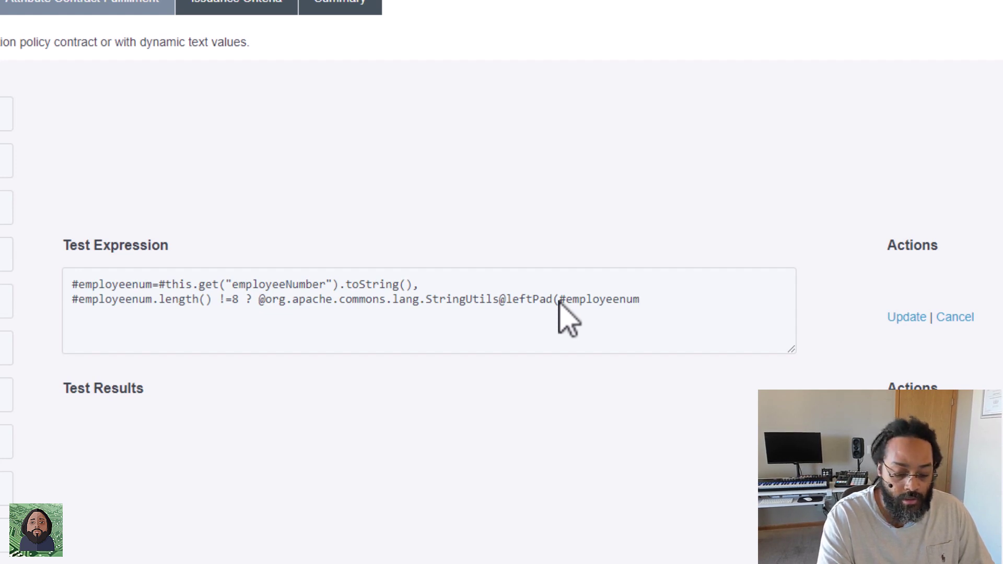
text(8,)
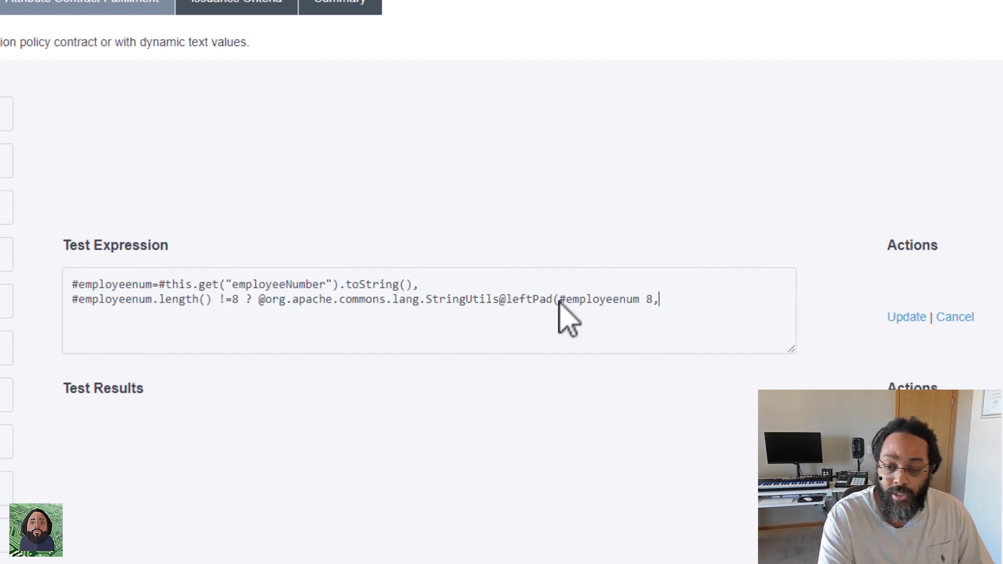
text( ")
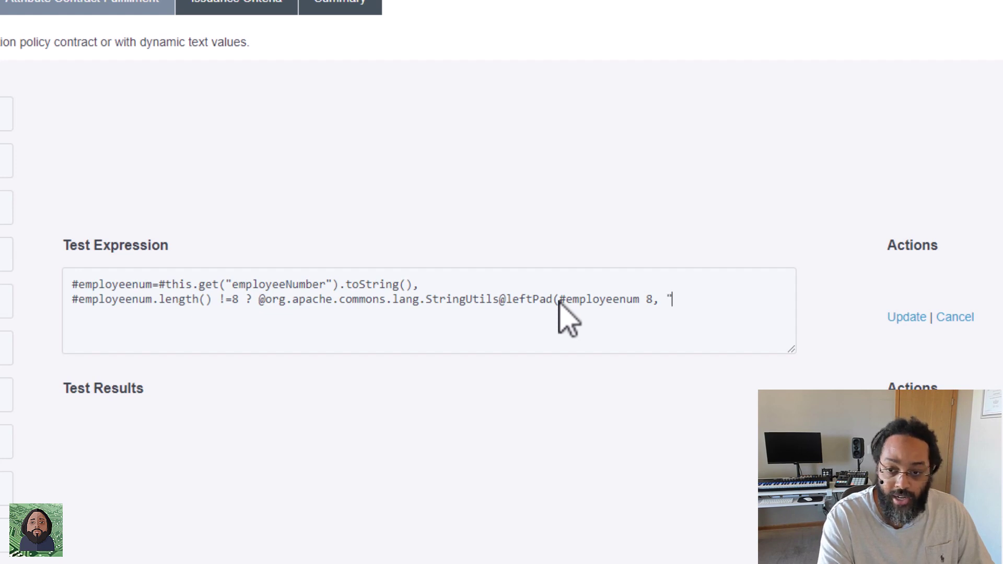
text(0")
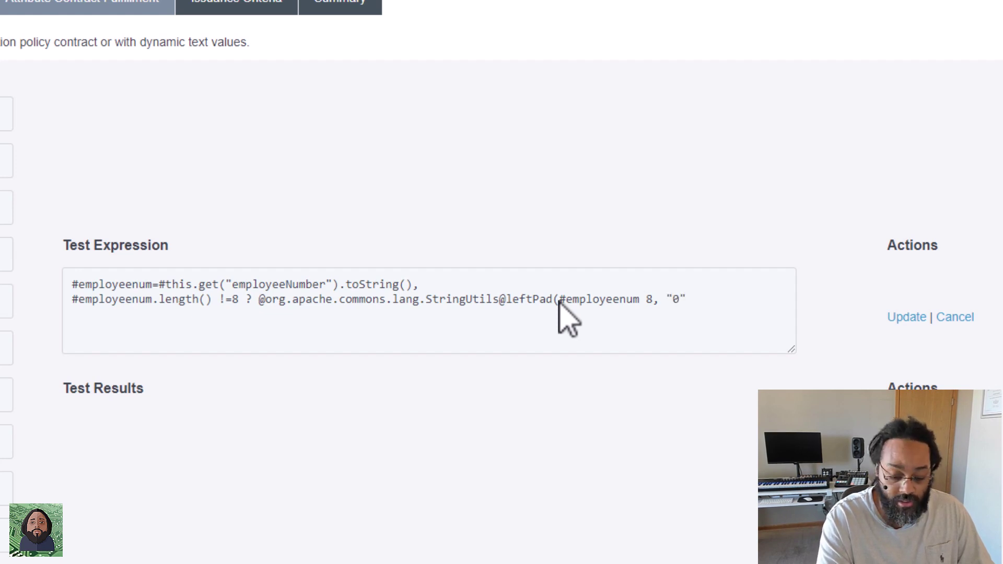
text():#)
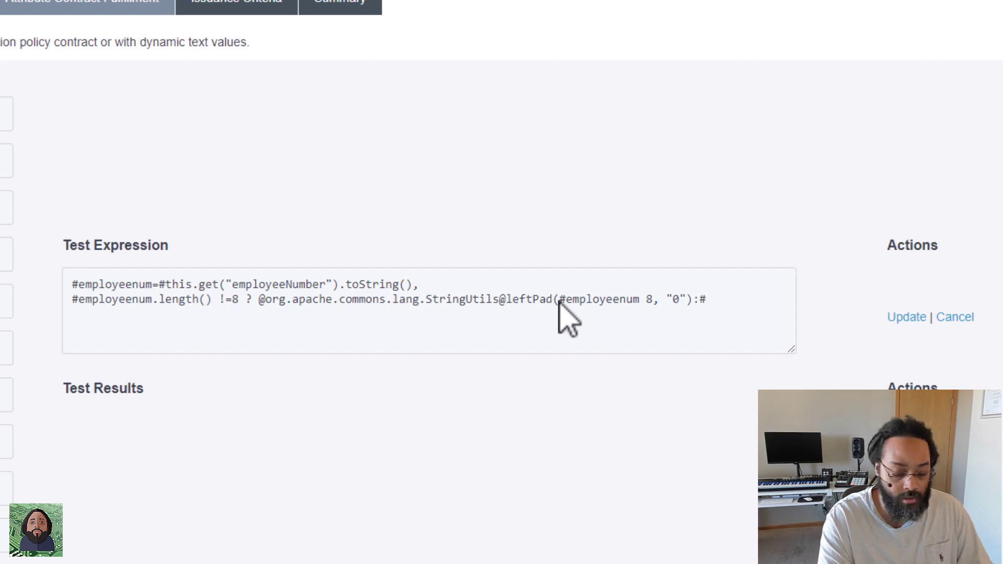
text(ecmpl)
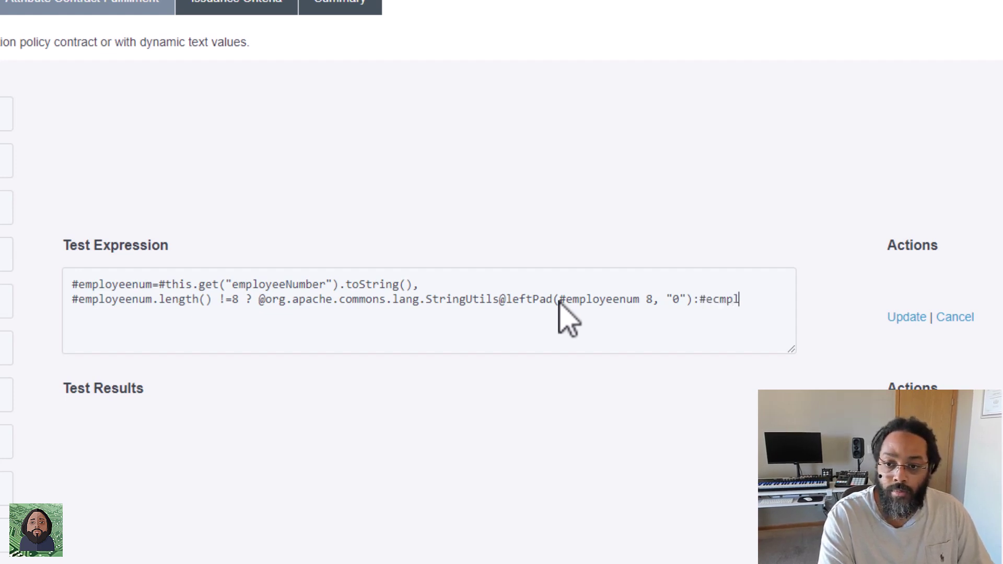
key(BackSpace)
key(BackSpace)
key(BackSpace)
key(BackSpace)
text(mploy)
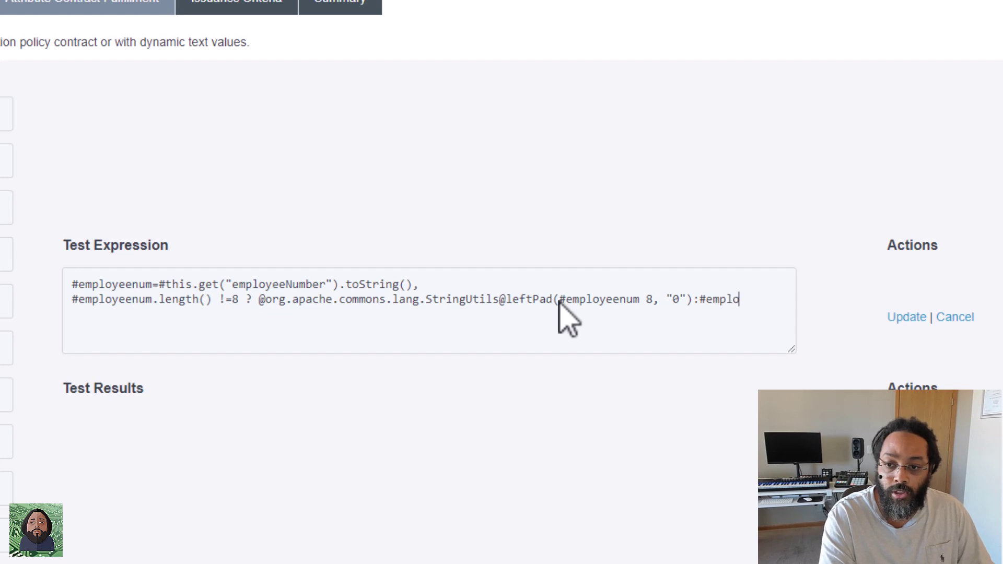
text(eenum)
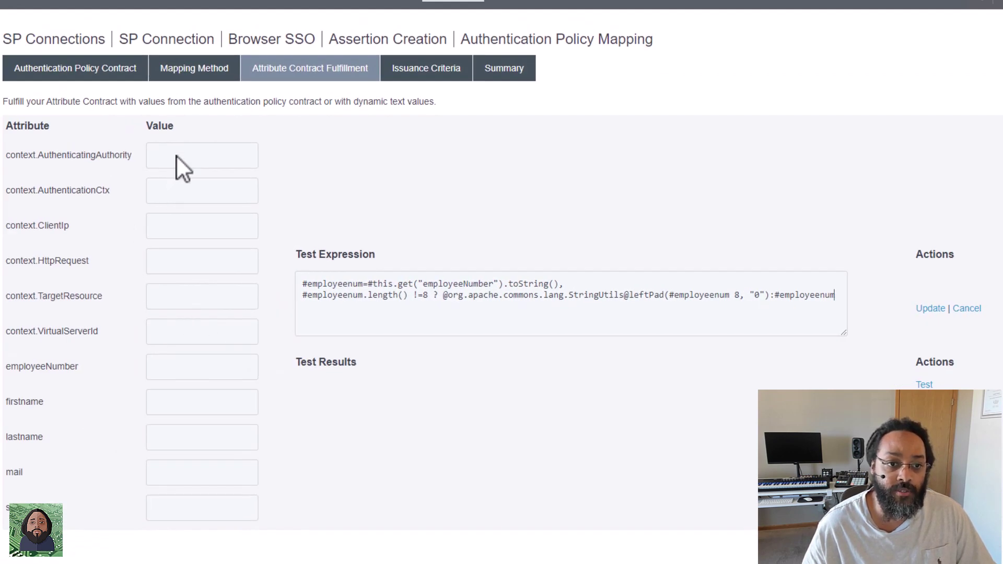
Fill the employeeNumber test value with 45556 and run the expression test.
click(177, 369)
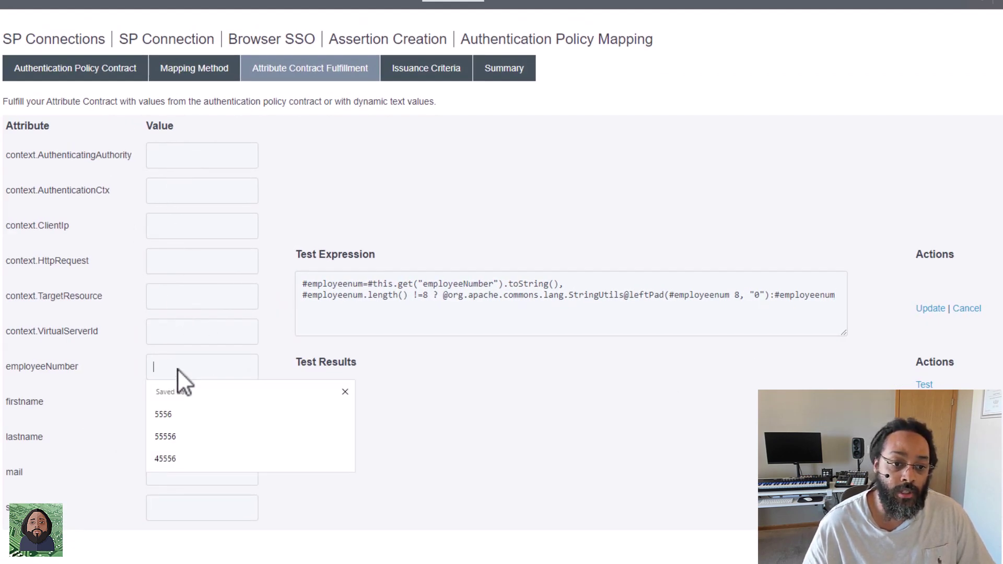
click(180, 460)
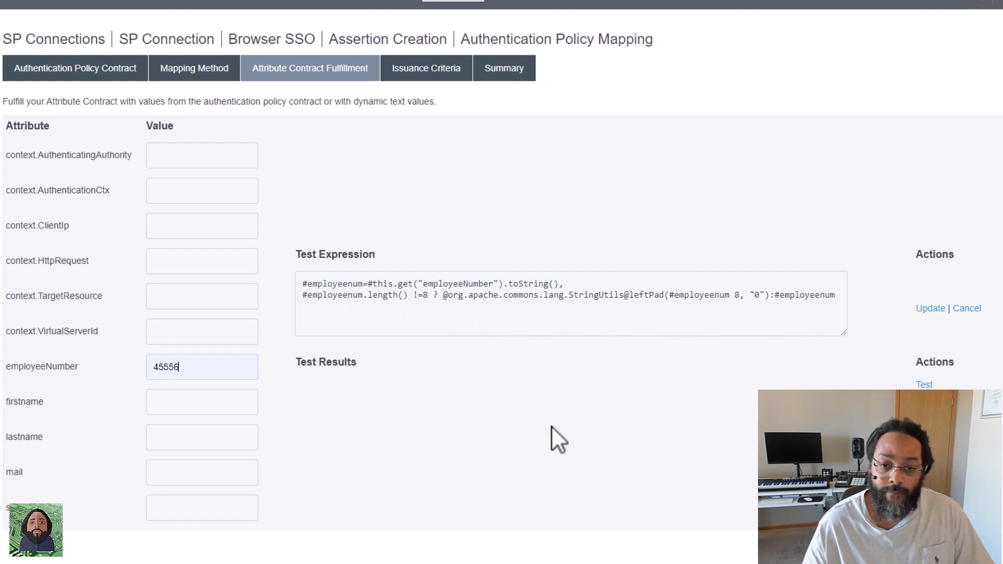
click(180, 367)
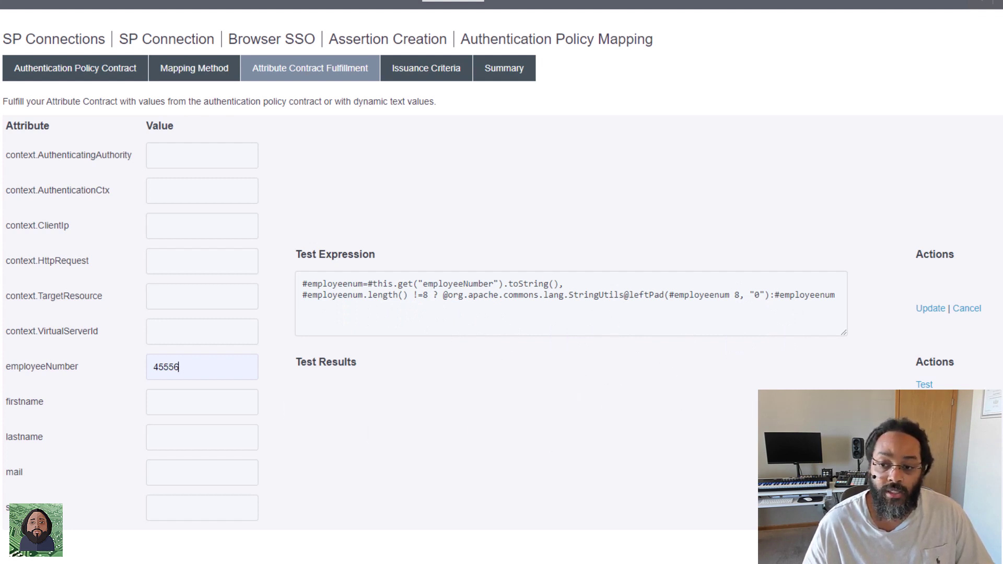
click(925, 386)
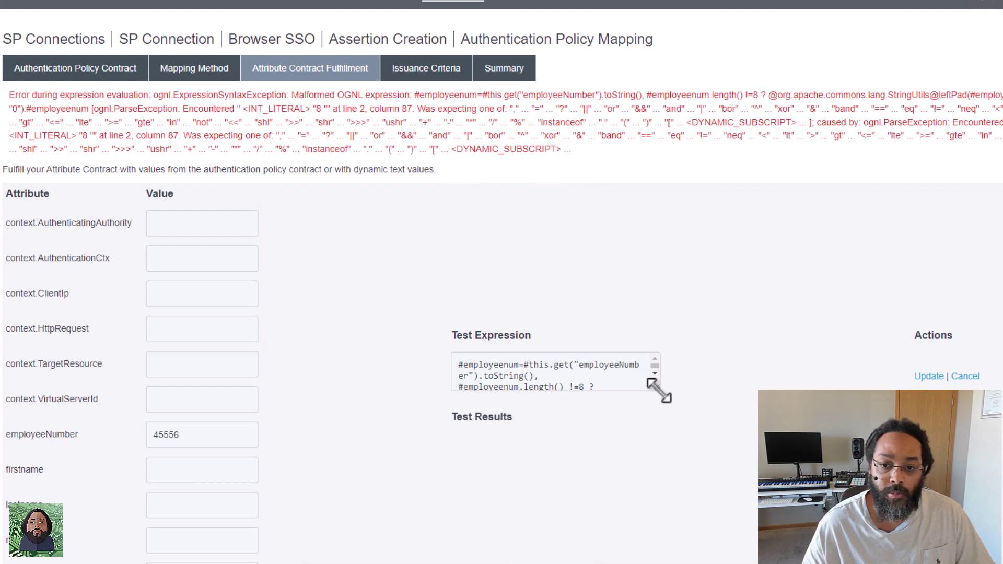
Restore the missing comma after #employeenum in leftPad and retest, getting 00045556.
drag(664, 391, 851, 392)
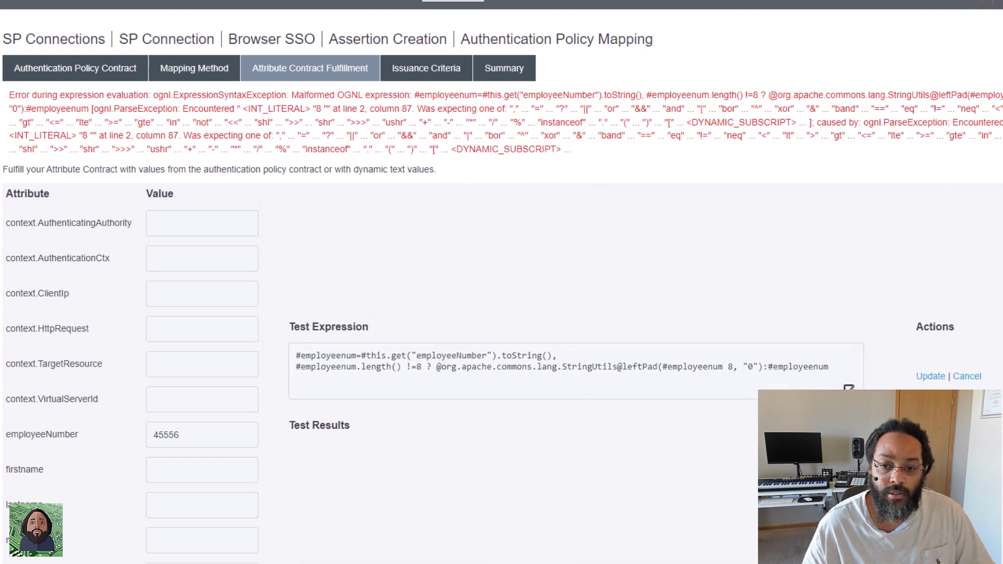
click(721, 366)
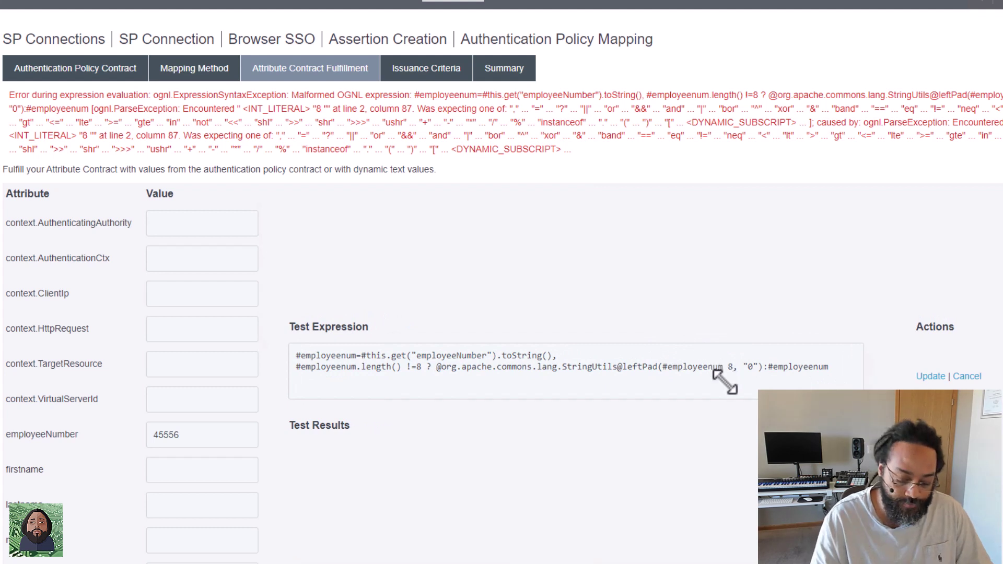
text(,)
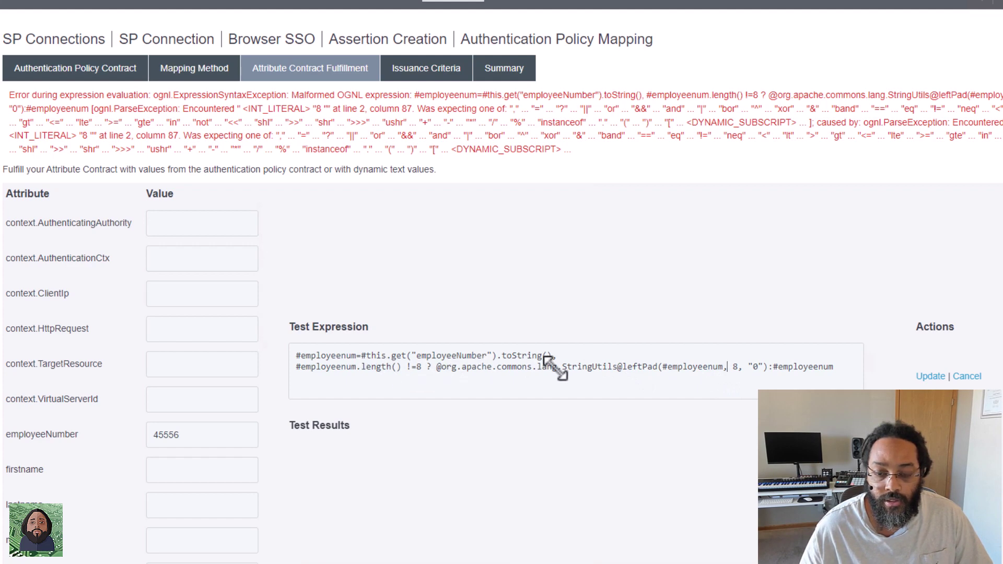
click(923, 447)
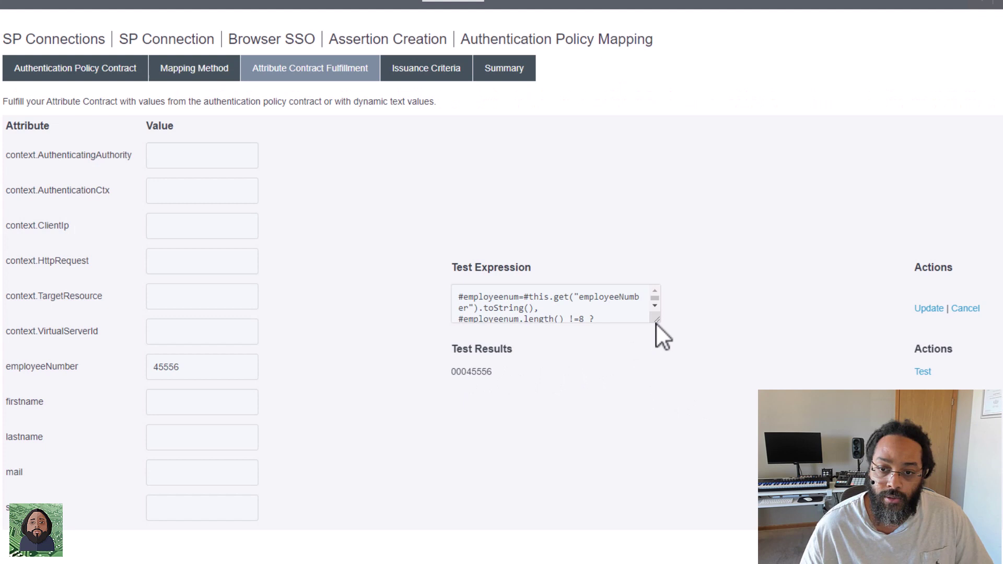
Test 11145556 (returned unchanged), then trim it to 1145556 and get 01145556.
drag(656, 320, 811, 353)
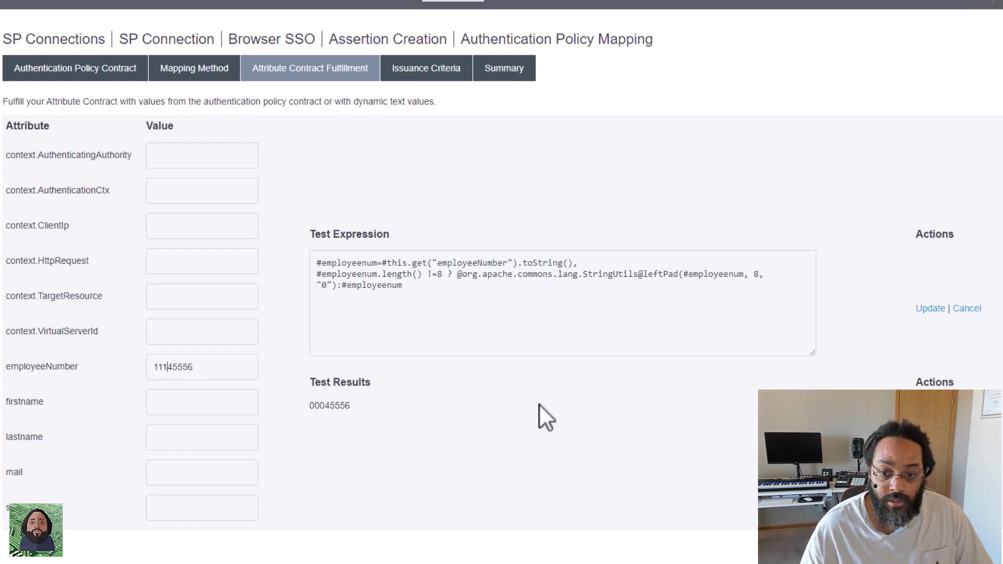
click(935, 405)
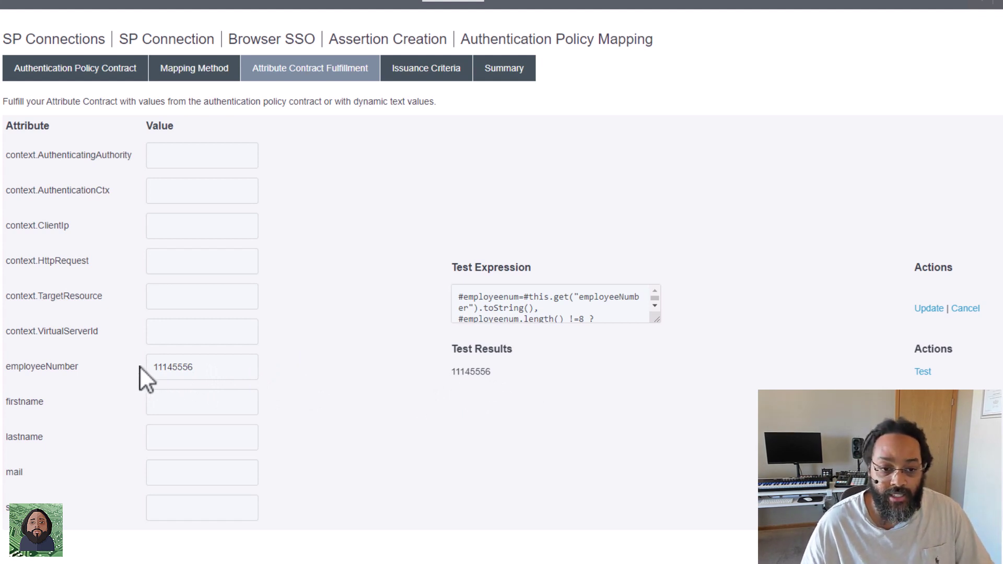
key(BackSpace)
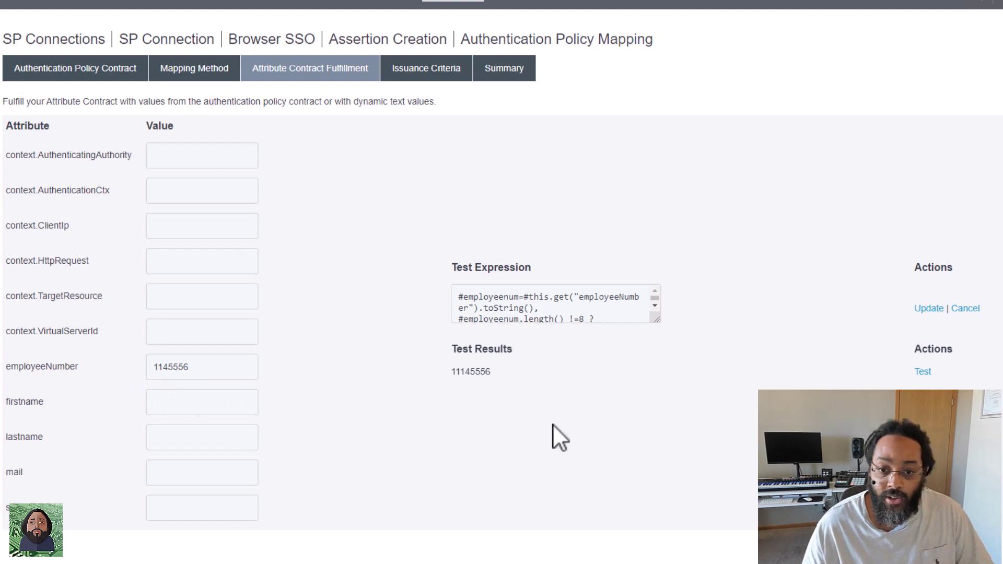
click(923, 372)
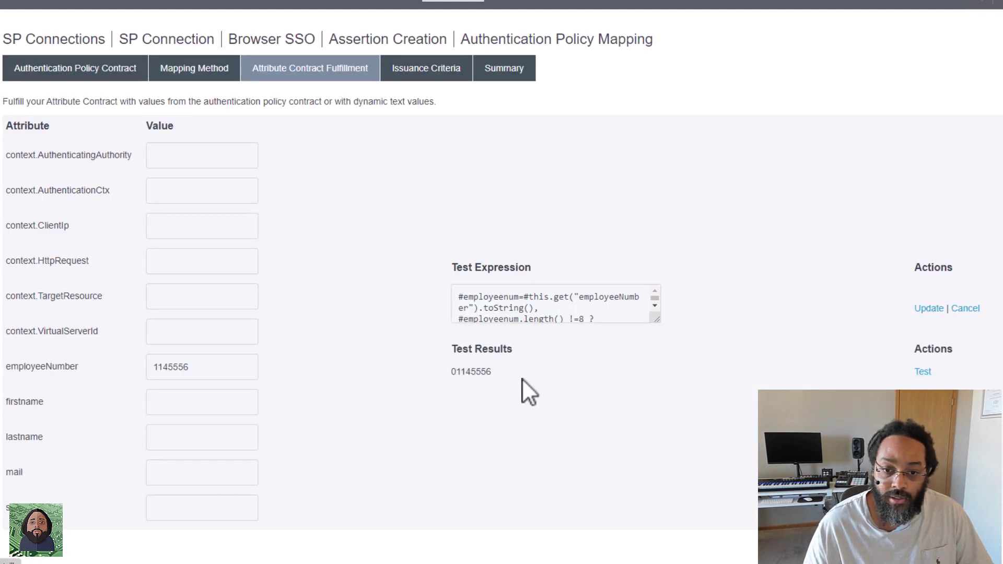
Test with pad character "5", then shorten the value to 56 and get 55555556.
drag(664, 321, 784, 325)
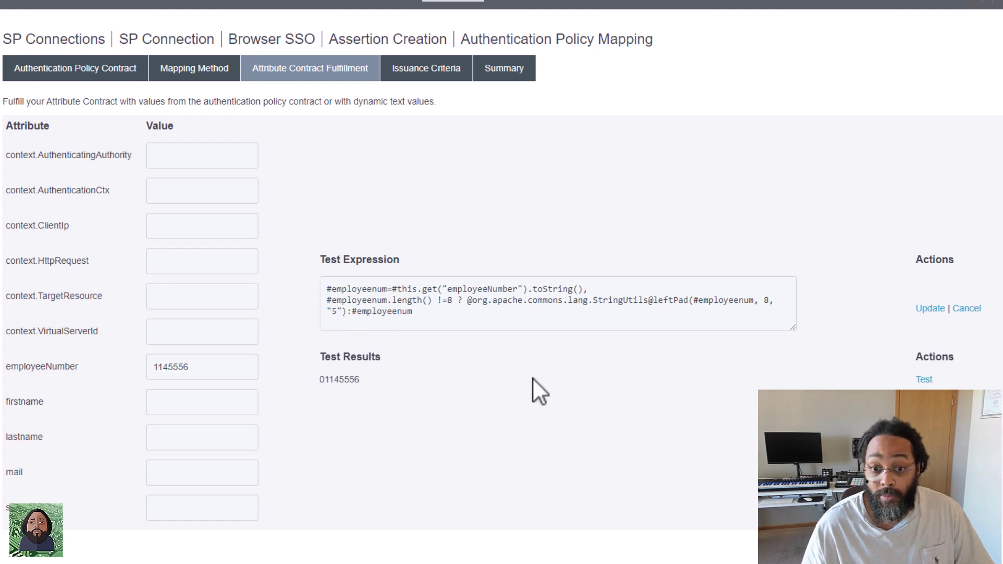
click(924, 381)
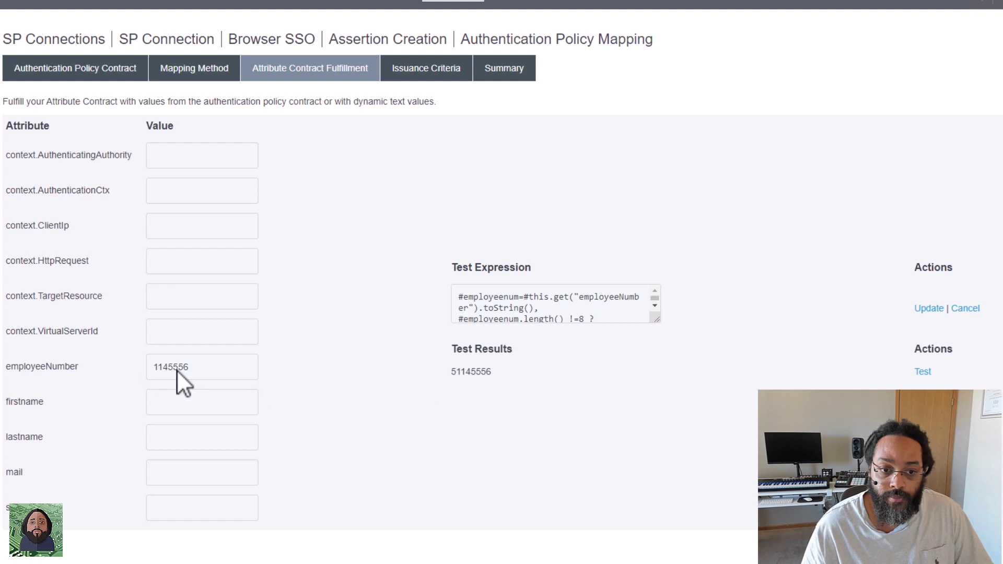
drag(178, 369, 109, 374)
key(BackSpace)
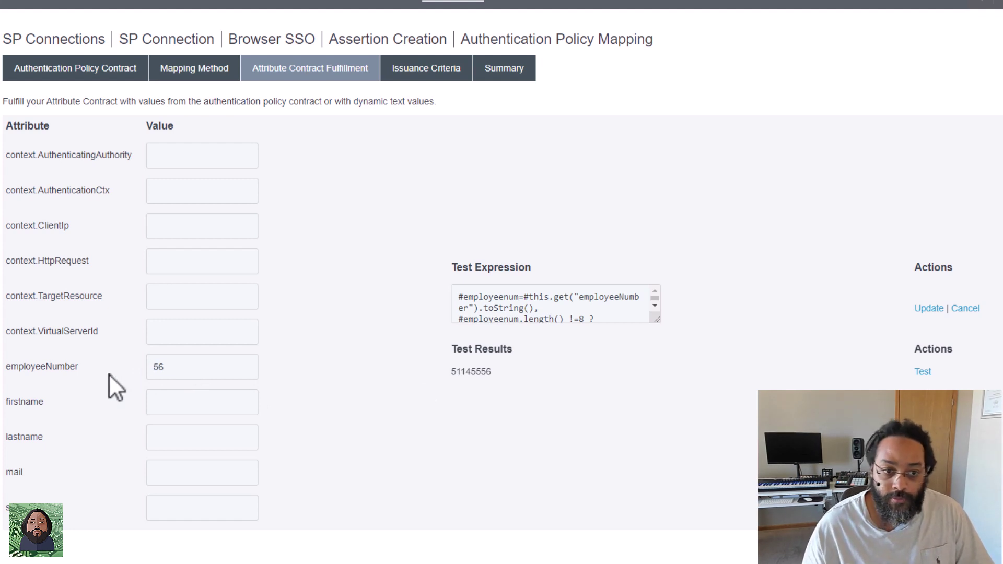
click(924, 373)
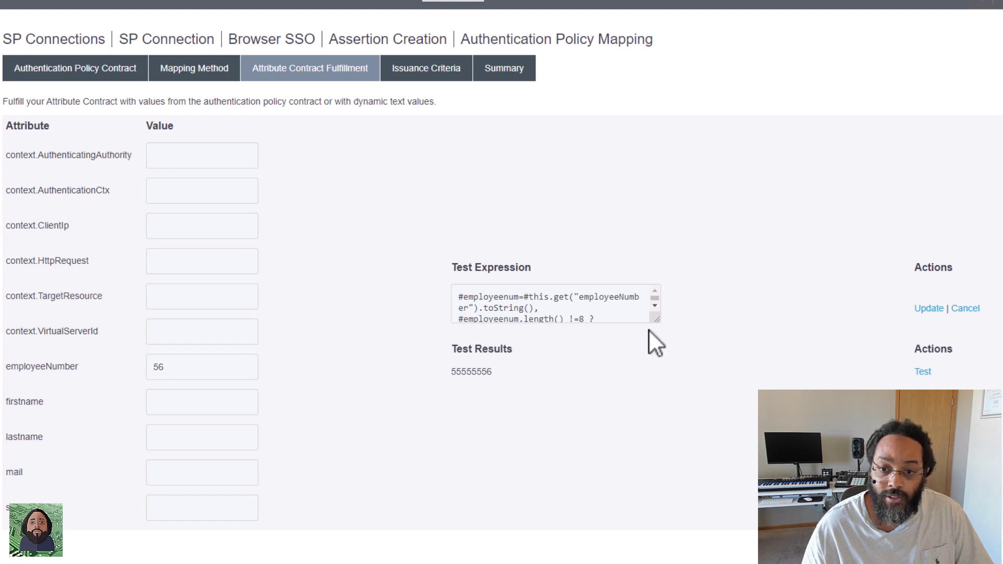
Change the leftPad padding character from "5" back to "0".
drag(657, 322, 802, 354)
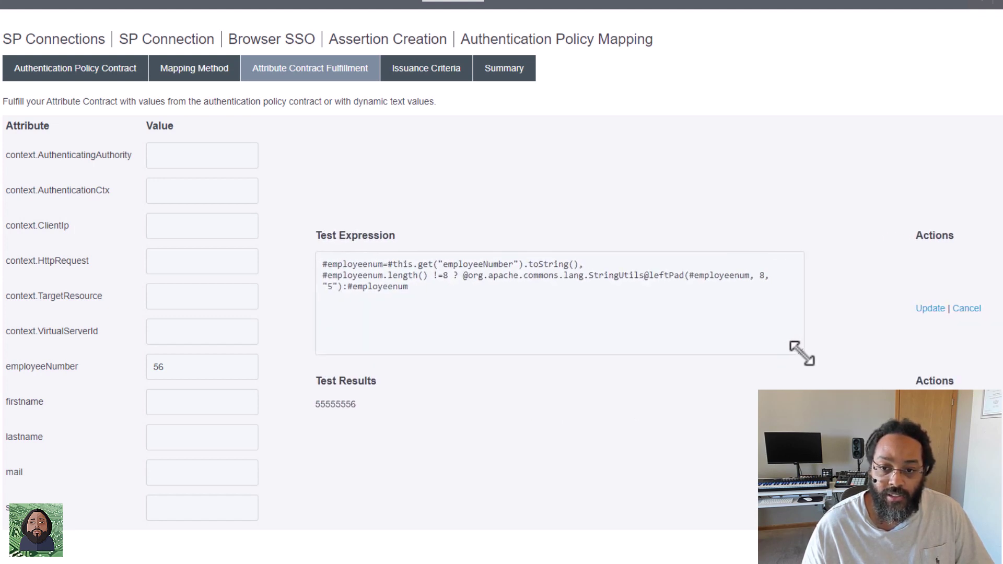
double_click(330, 286)
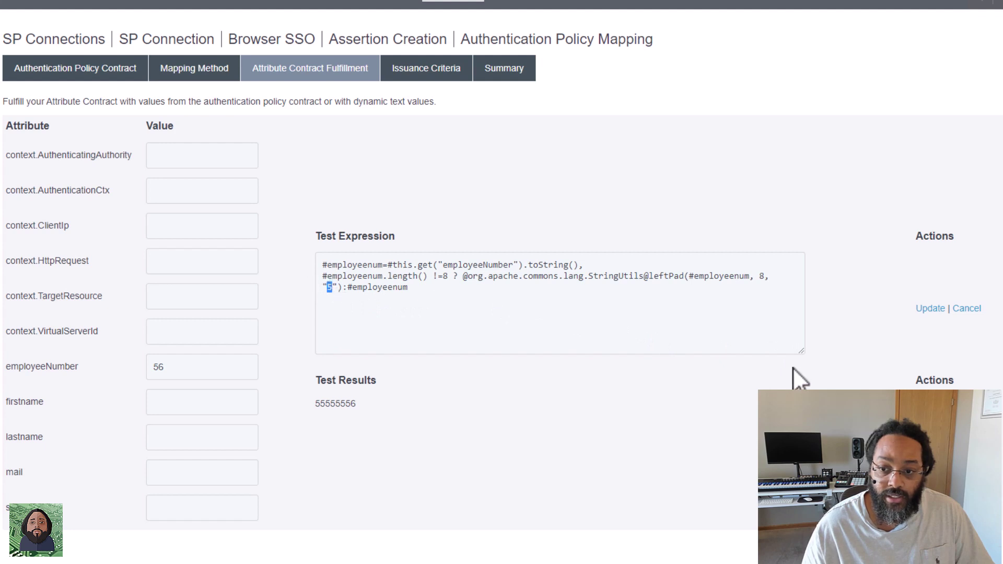
drag(803, 353, 863, 340)
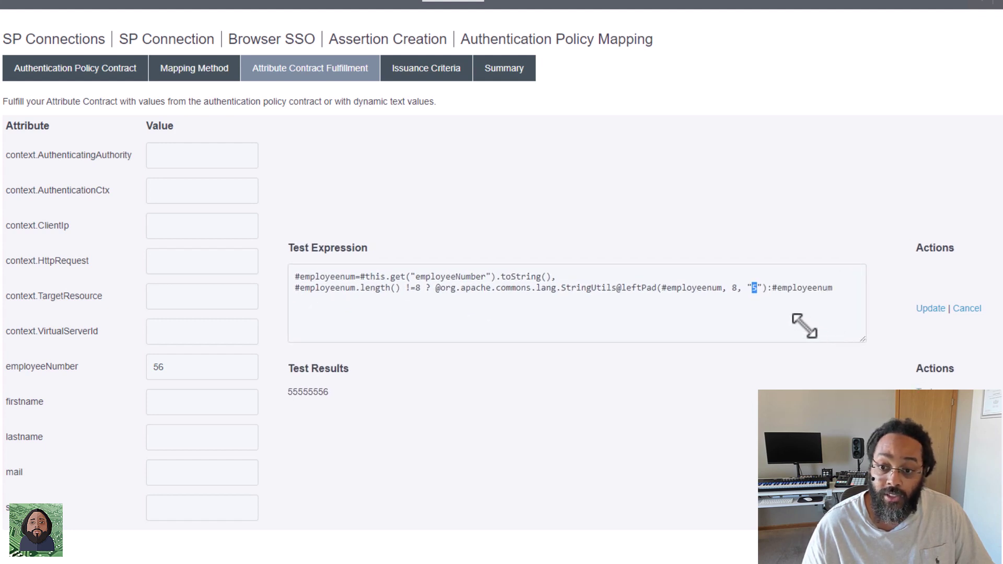
text(0)
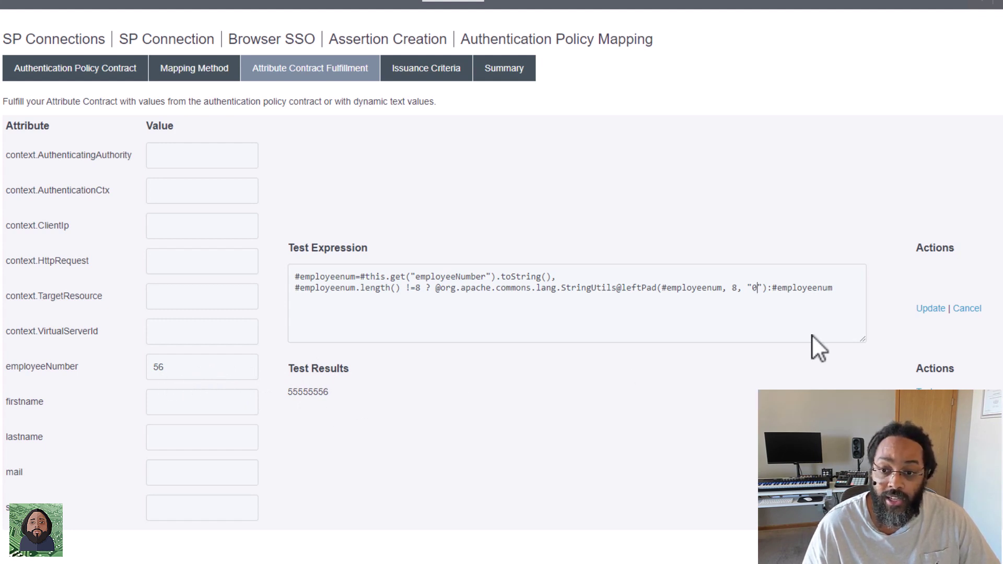
Apply the employeeNumber padding expression and save the IAMShowcase SP connection.
click(931, 309)
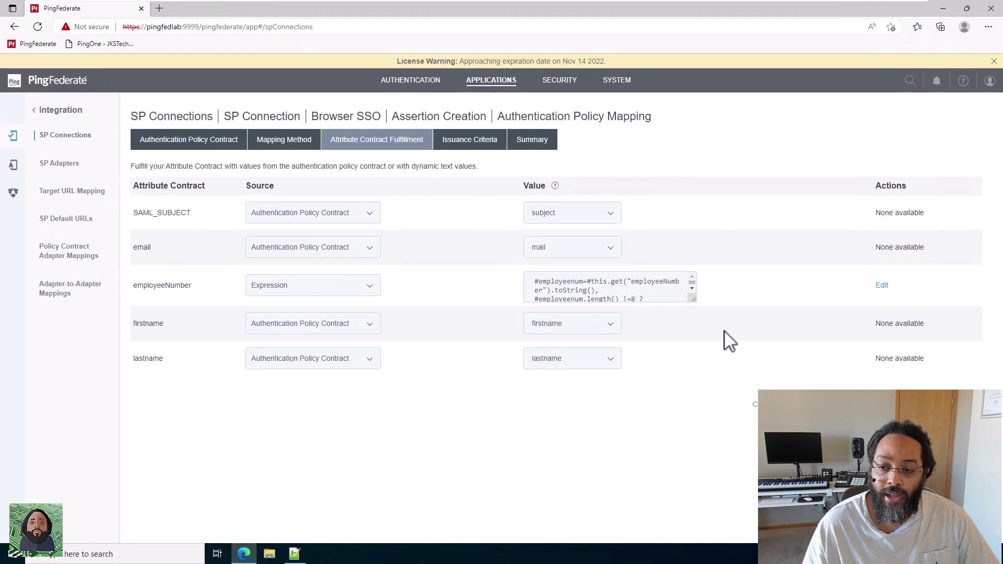
click(789, 404)
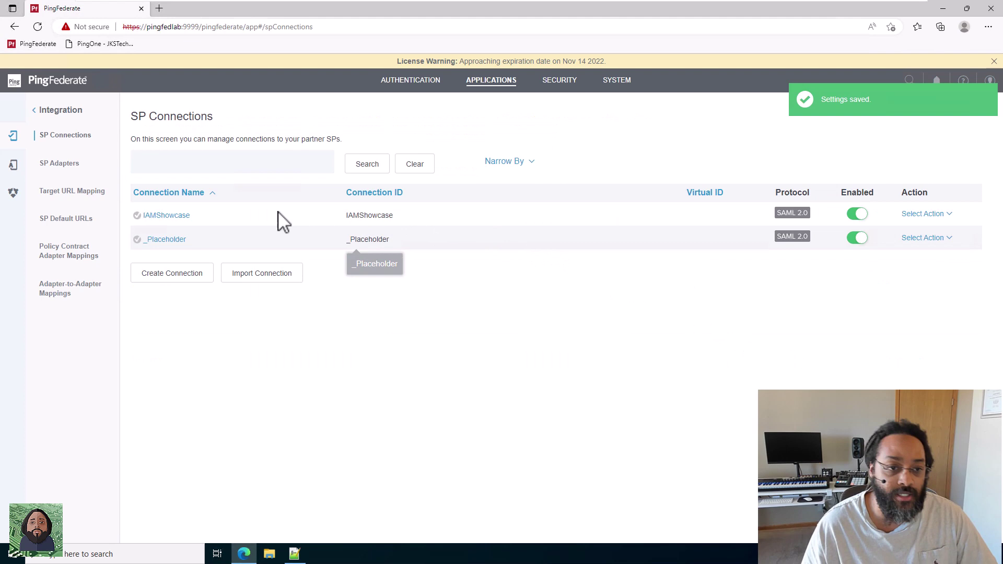
Launch SSO from the IAMShowcase connection's endpoint URL and sign on with the test user's password.
click(174, 217)
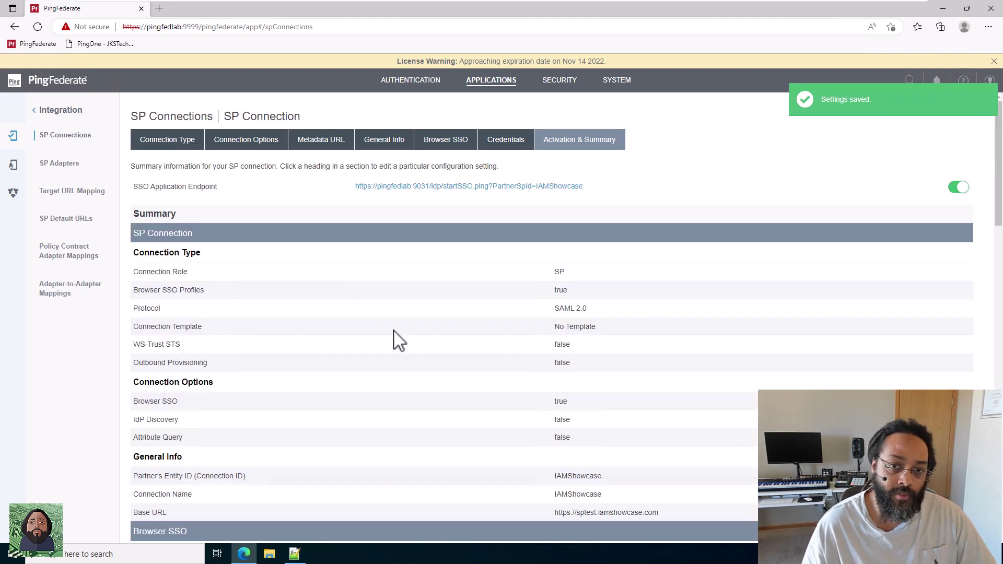
click(418, 188)
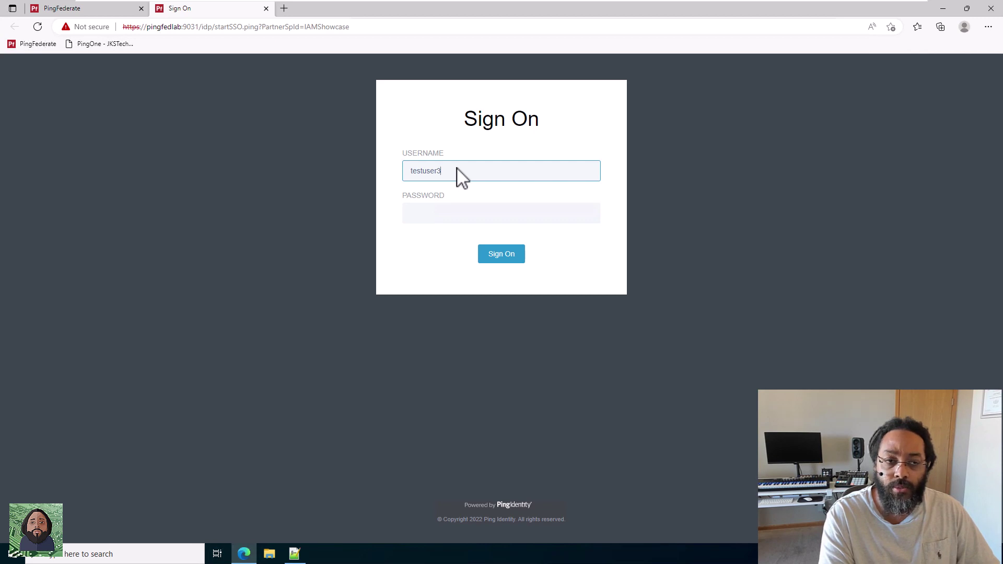
key(Tab)
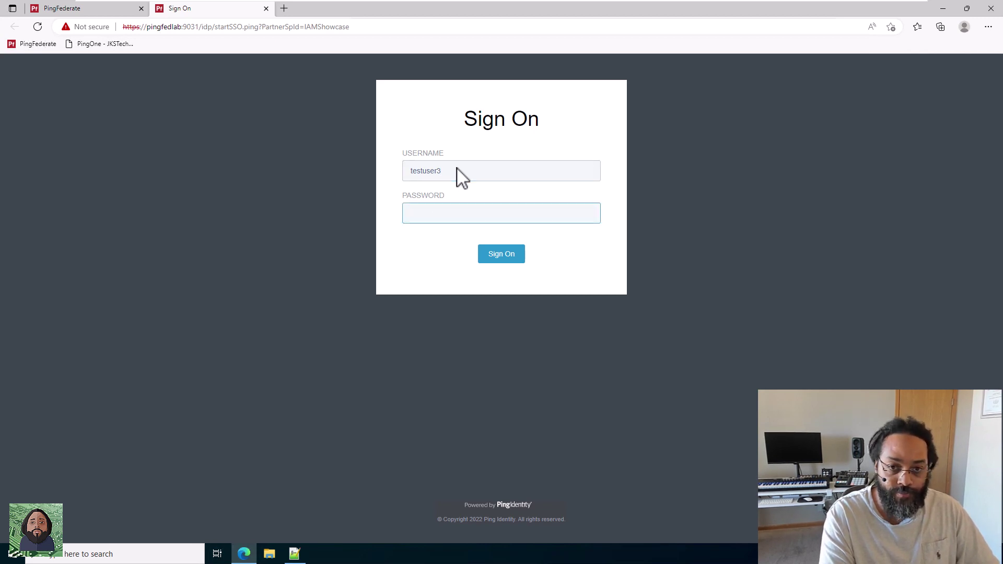
text(2Federate)
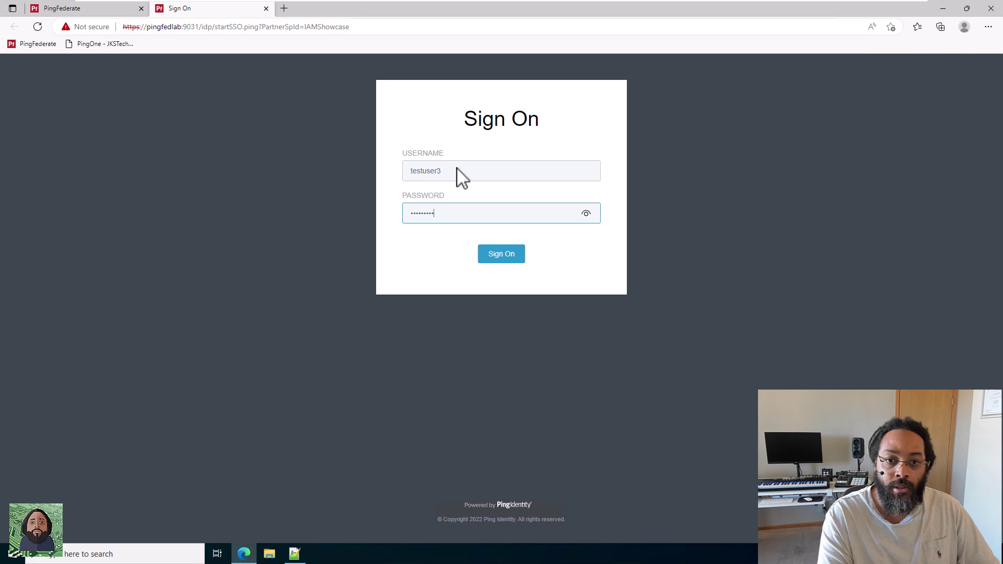
key(Return)
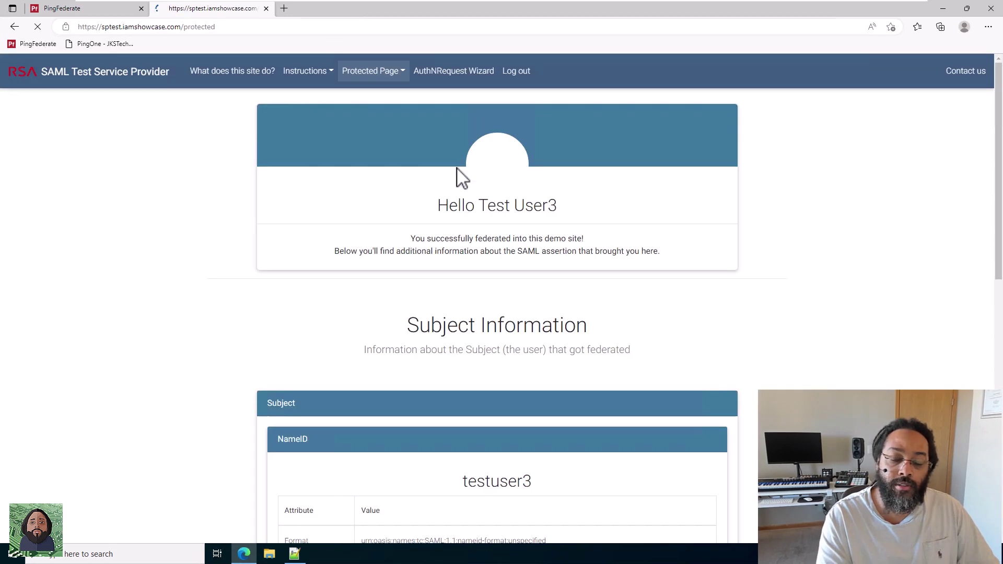
Confirm employeeNumber shows 00003333 with leading zeros in Attribute Details, then return to PingFederate.
scroll(549, 335, down, 3)
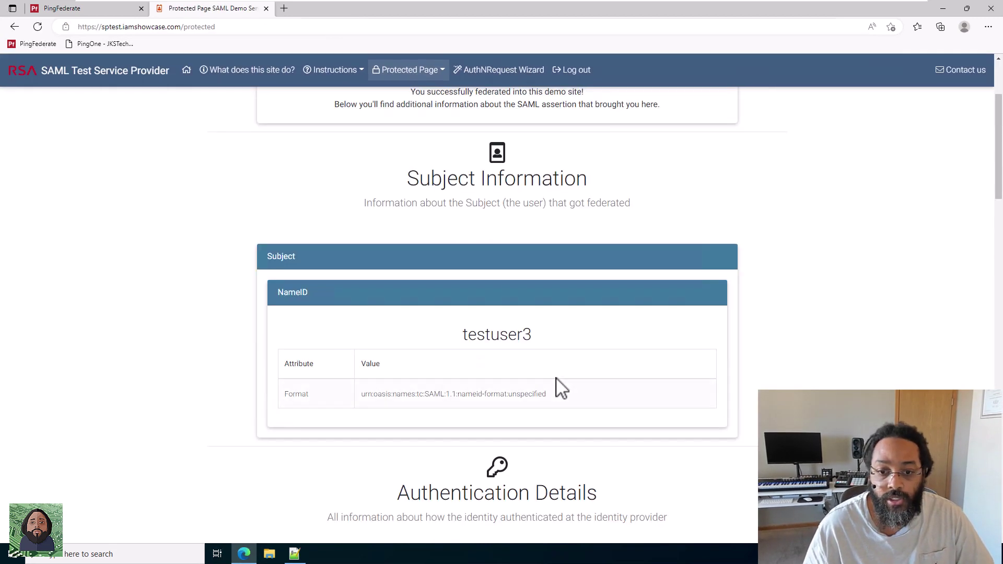
scroll(547, 350, down, 3)
scroll(549, 361, down, 5)
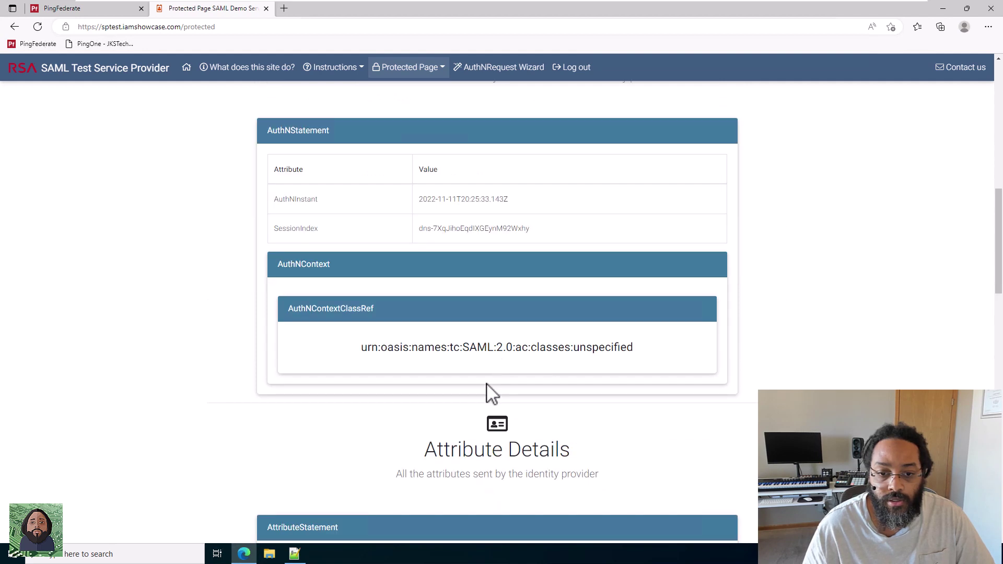
scroll(491, 394, down, 4)
scroll(504, 415, down, 3)
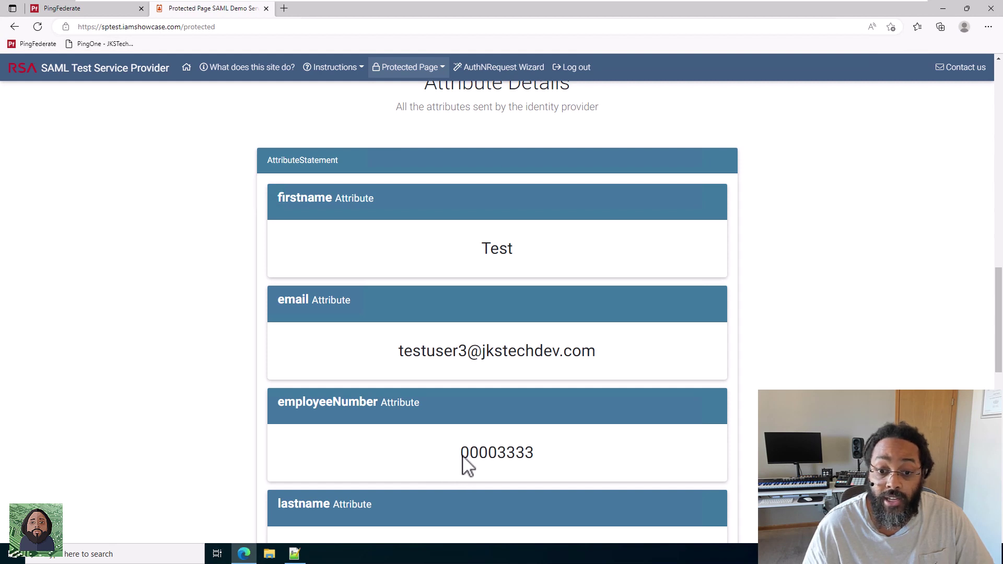
drag(461, 456, 497, 456)
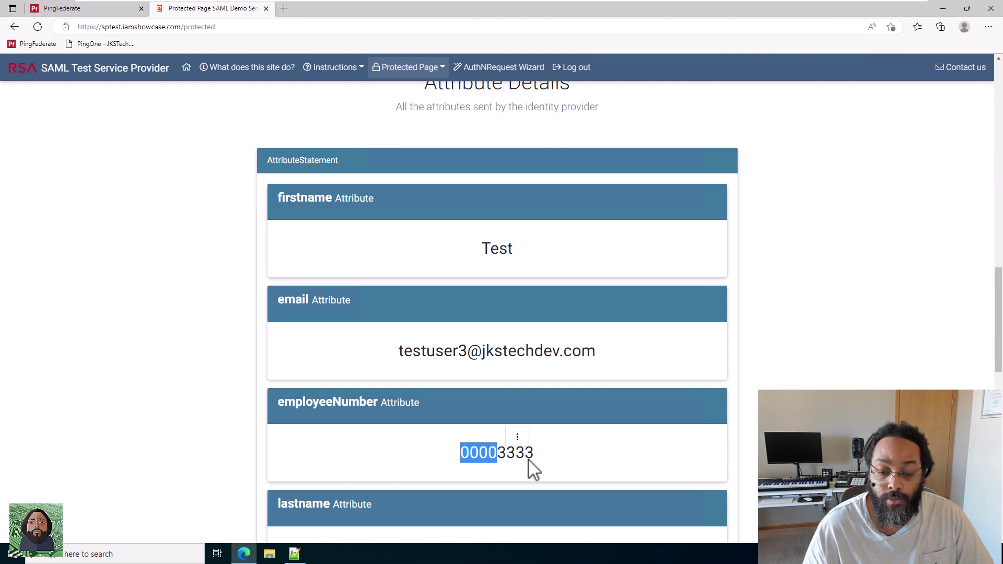
click(499, 454)
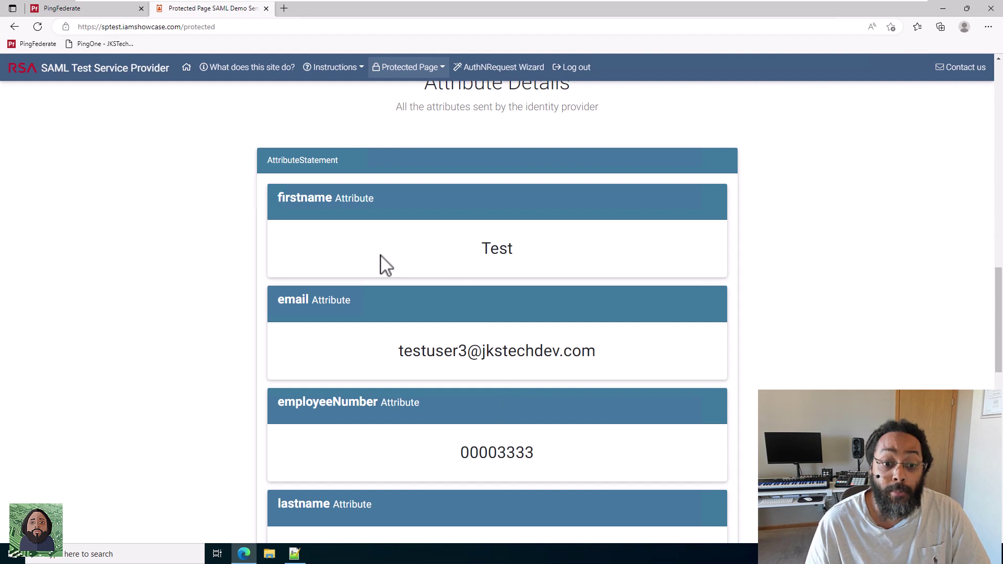
click(117, 11)
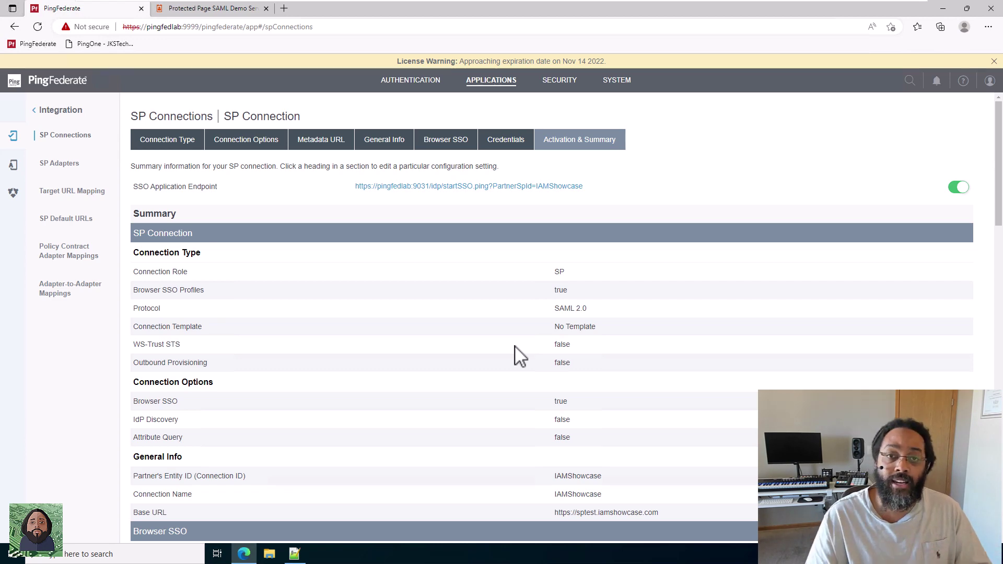
Reopen Attribute Contract Fulfillment and widen the box to show the full employeeNumber leftPad expression.
scroll(520, 355, down, 15)
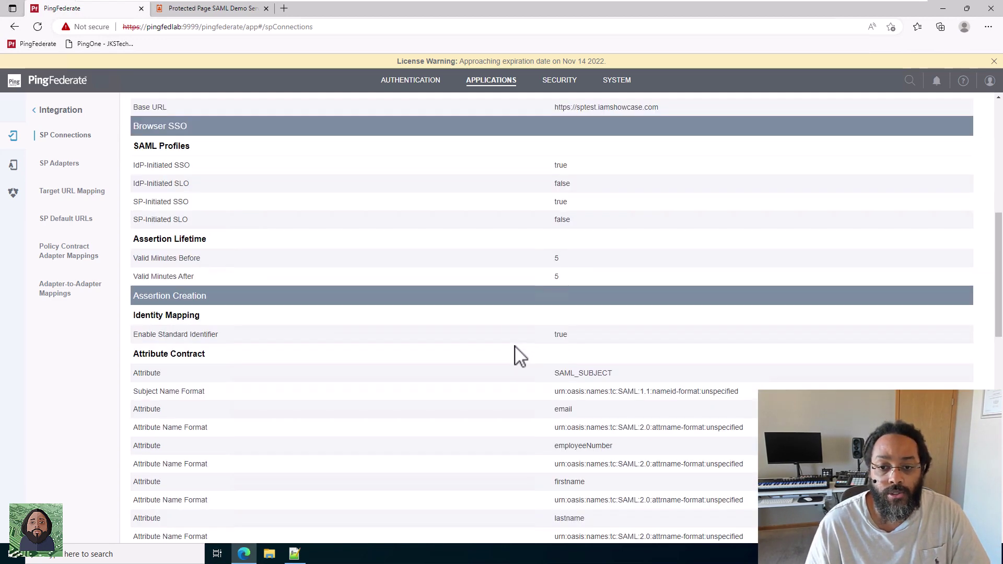
scroll(520, 355, down, 1)
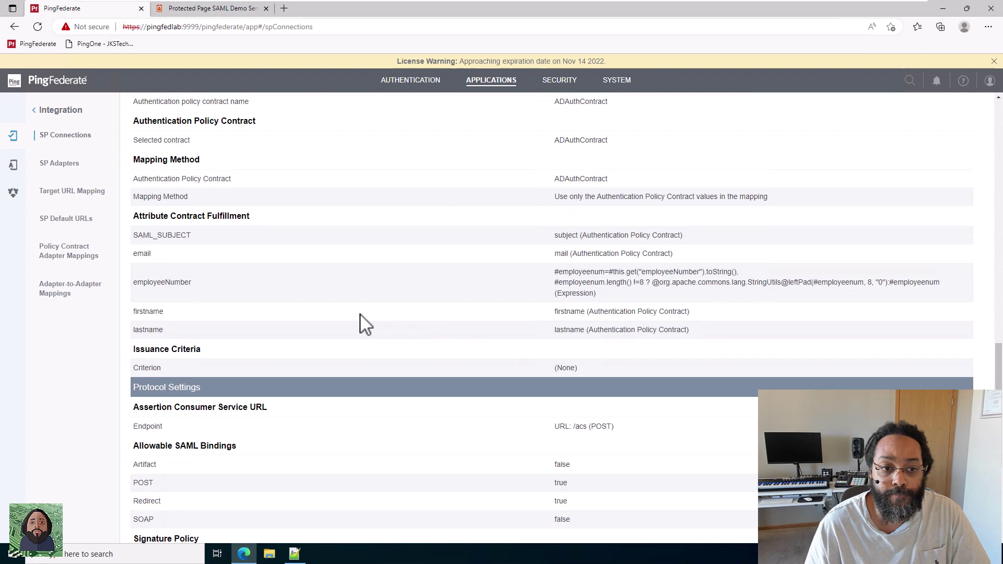
click(213, 221)
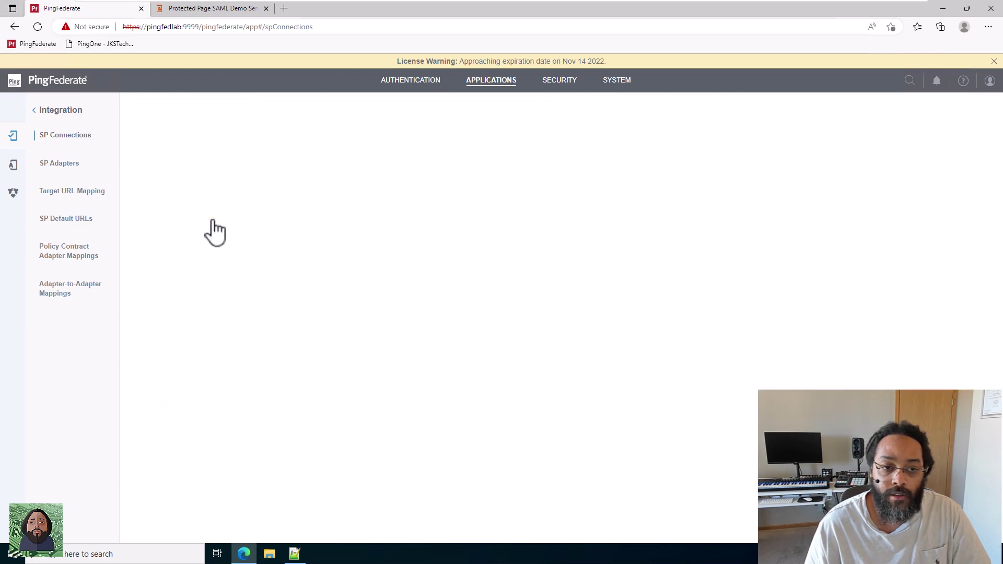
drag(713, 312, 992, 316)
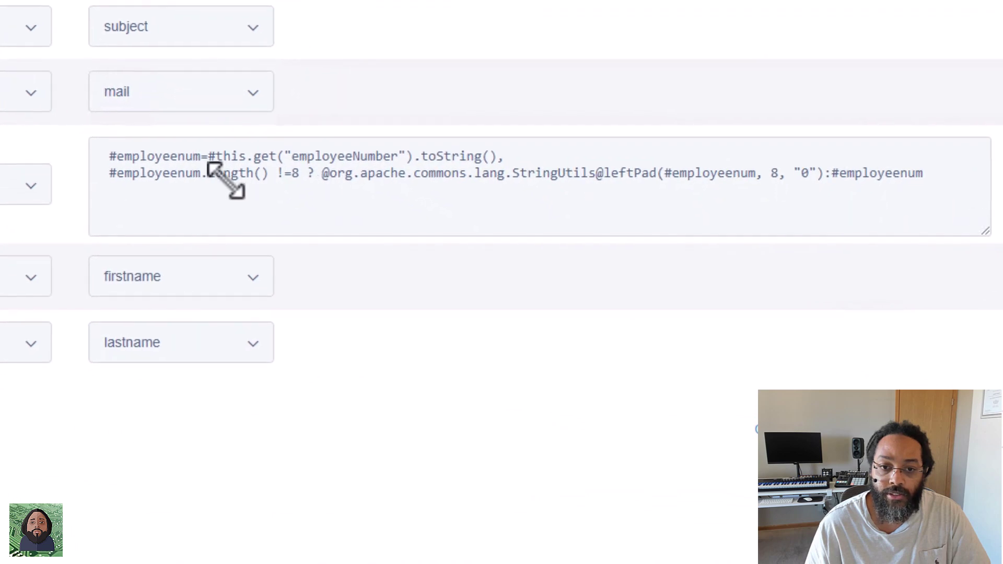